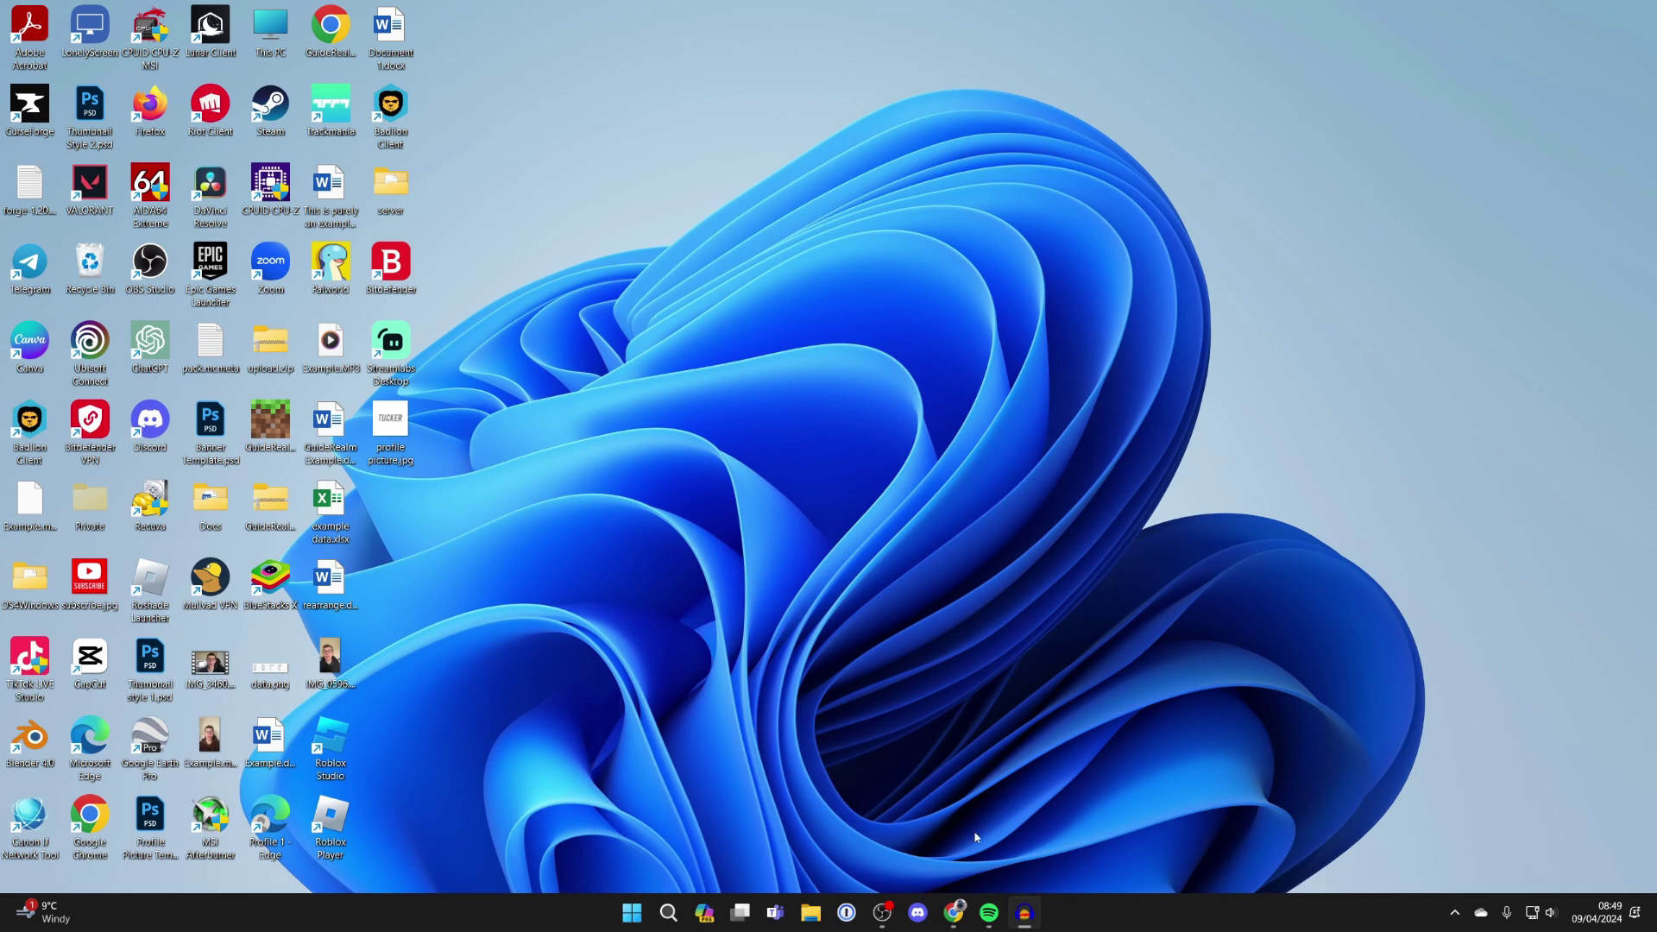
# Switch to Chrome and look through the Apex Hosting Minecraft server page and its feature overview.
pyautogui.click(953, 912)
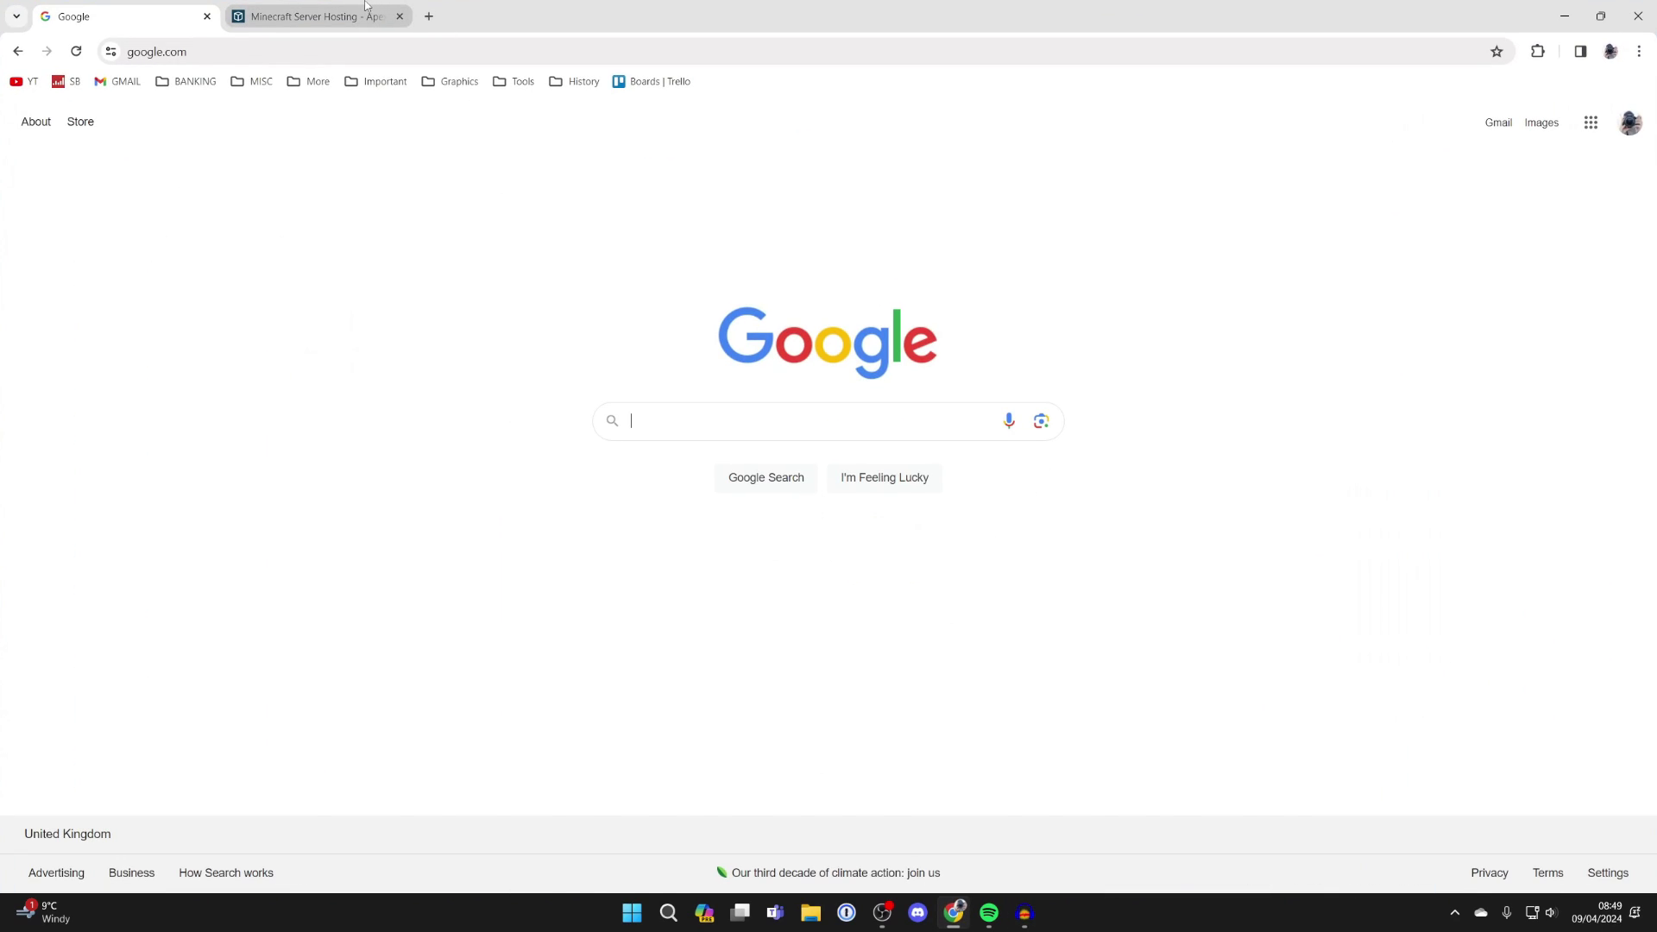
pyautogui.click(366, 9)
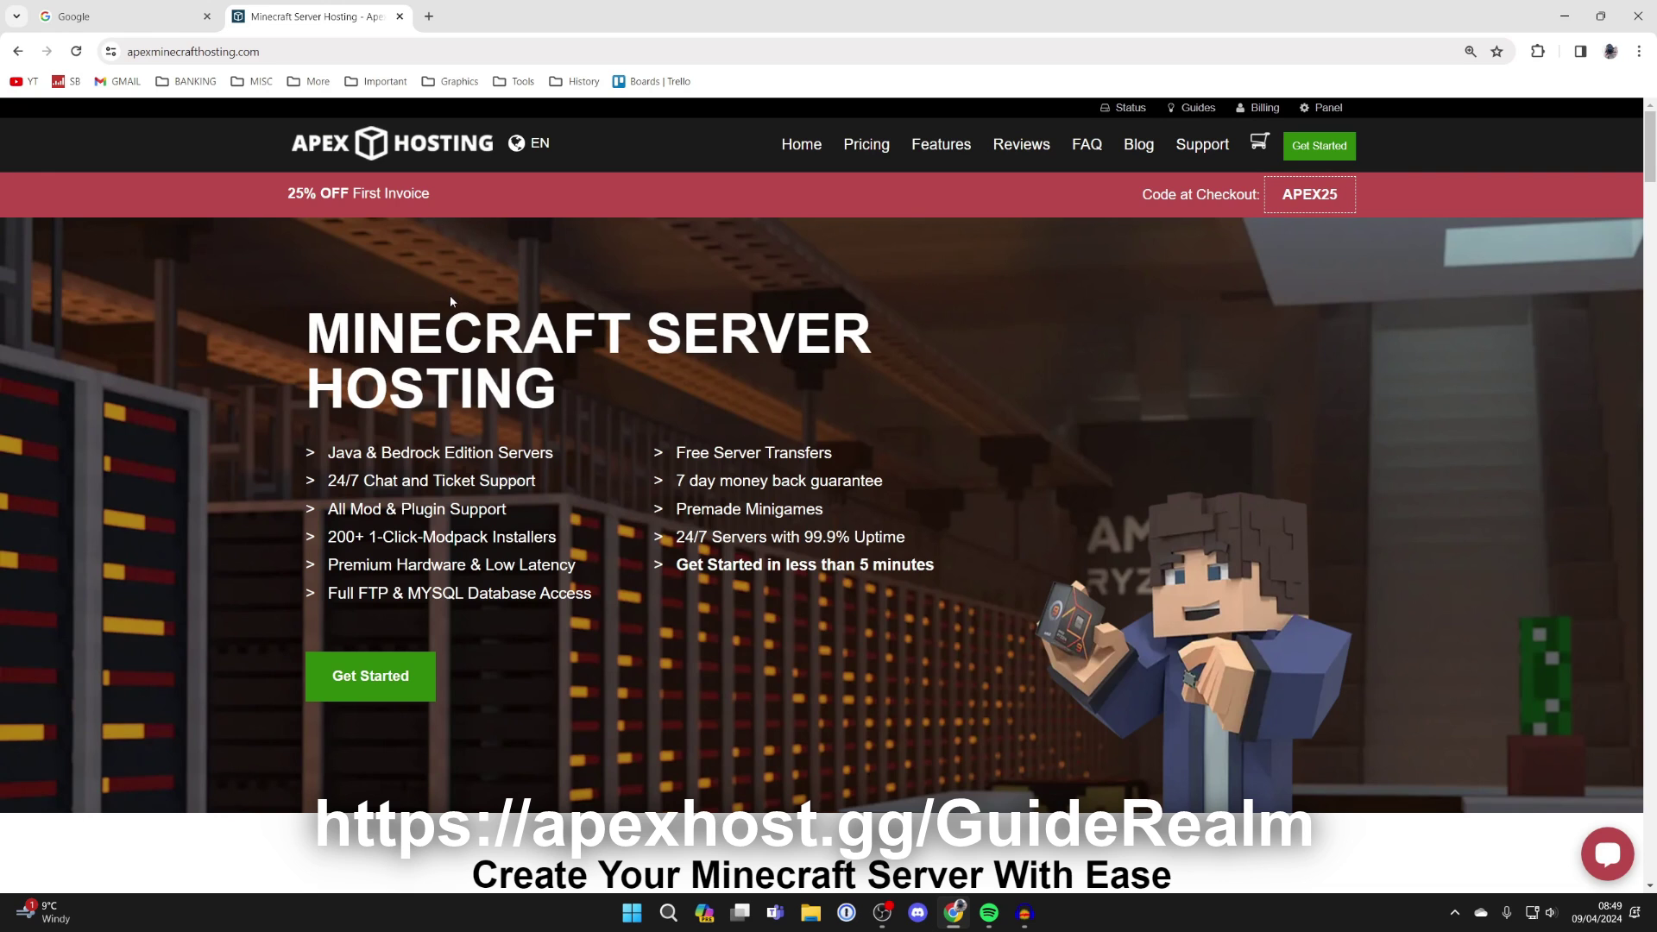
pyautogui.scroll(-7, 451, 300)
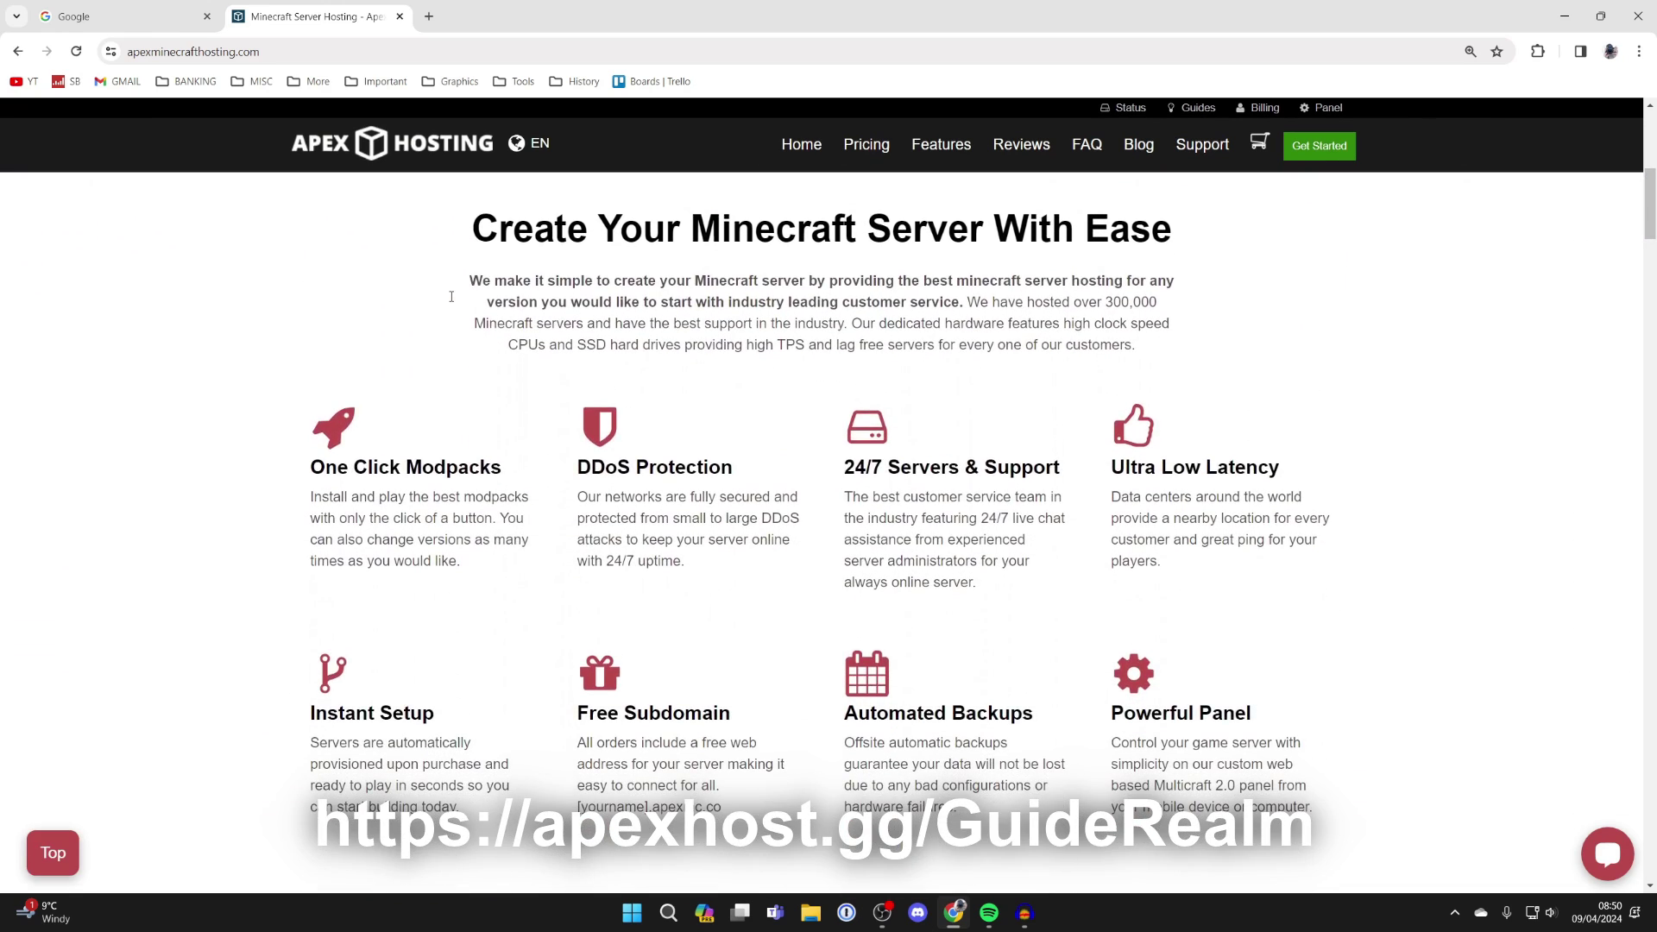
pyautogui.scroll(-1, 450, 301)
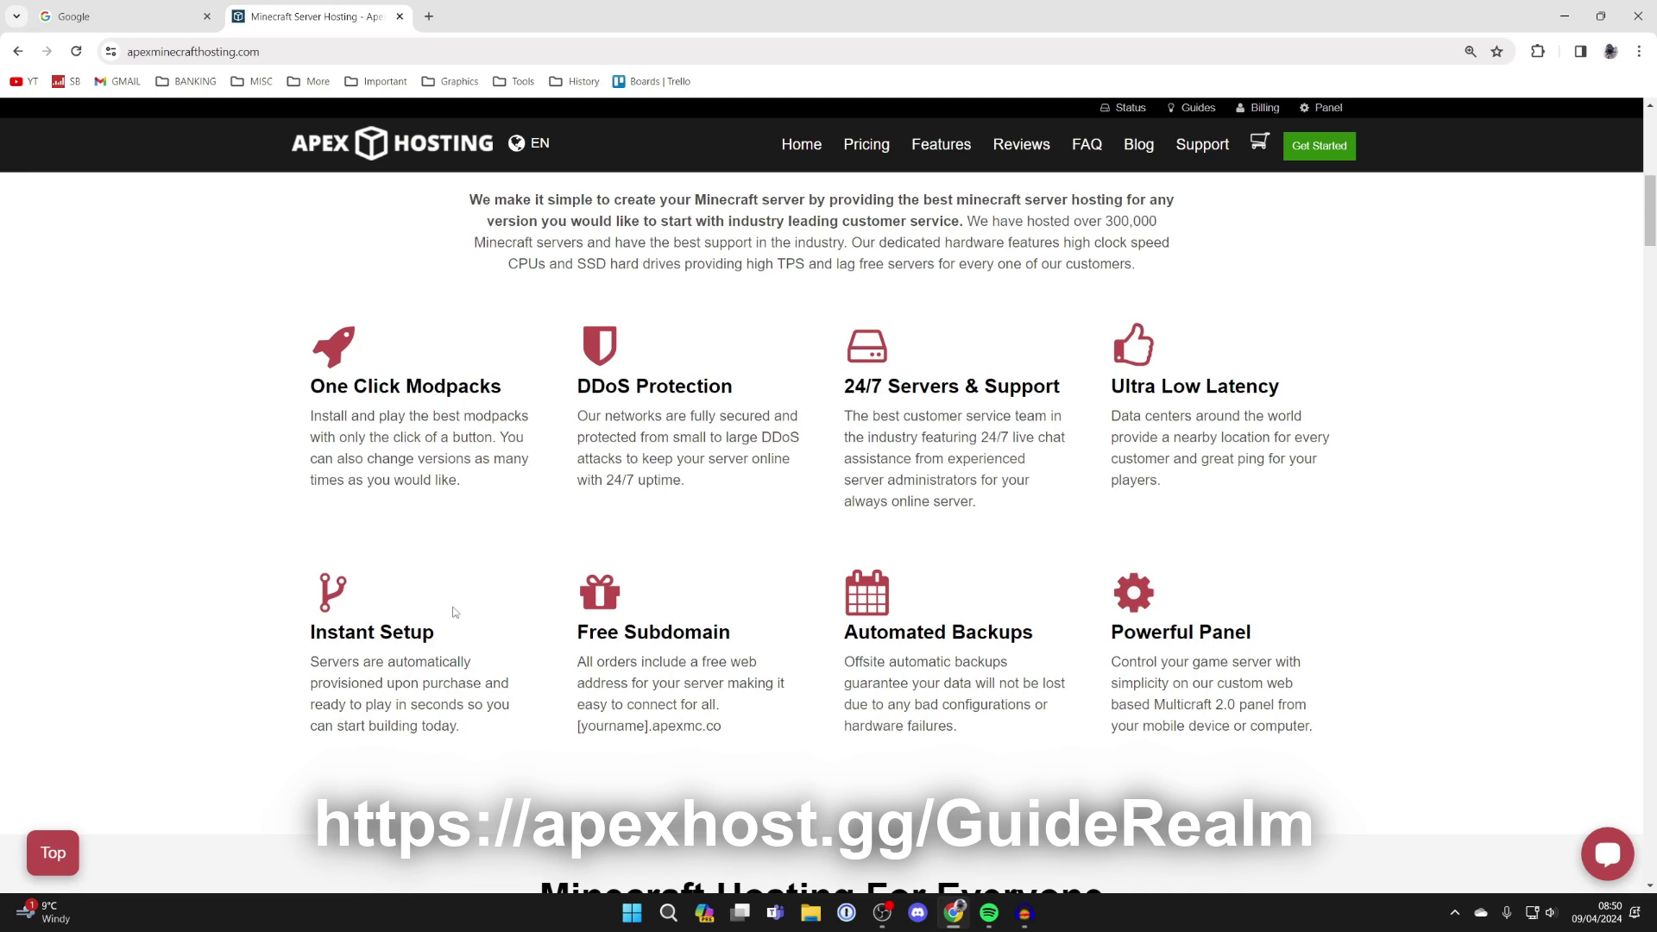
pyautogui.scroll(9, 455, 611)
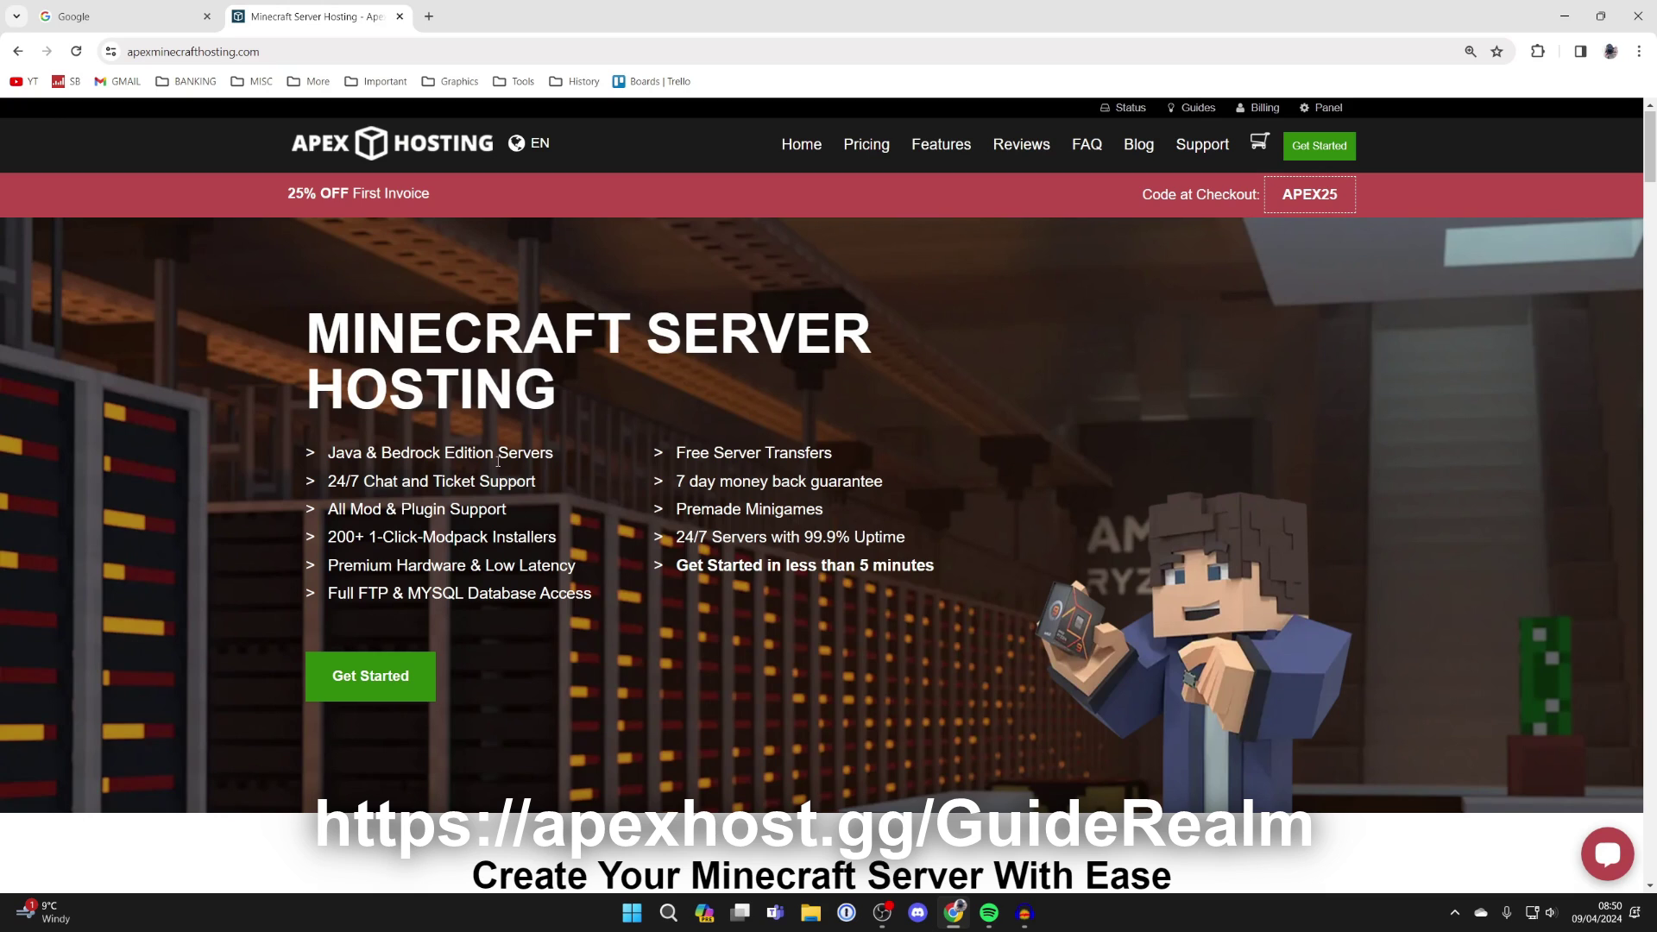
# Search Google for "xaero's minimap" and open the mod's CurseForge page.
pyautogui.click(129, 17)
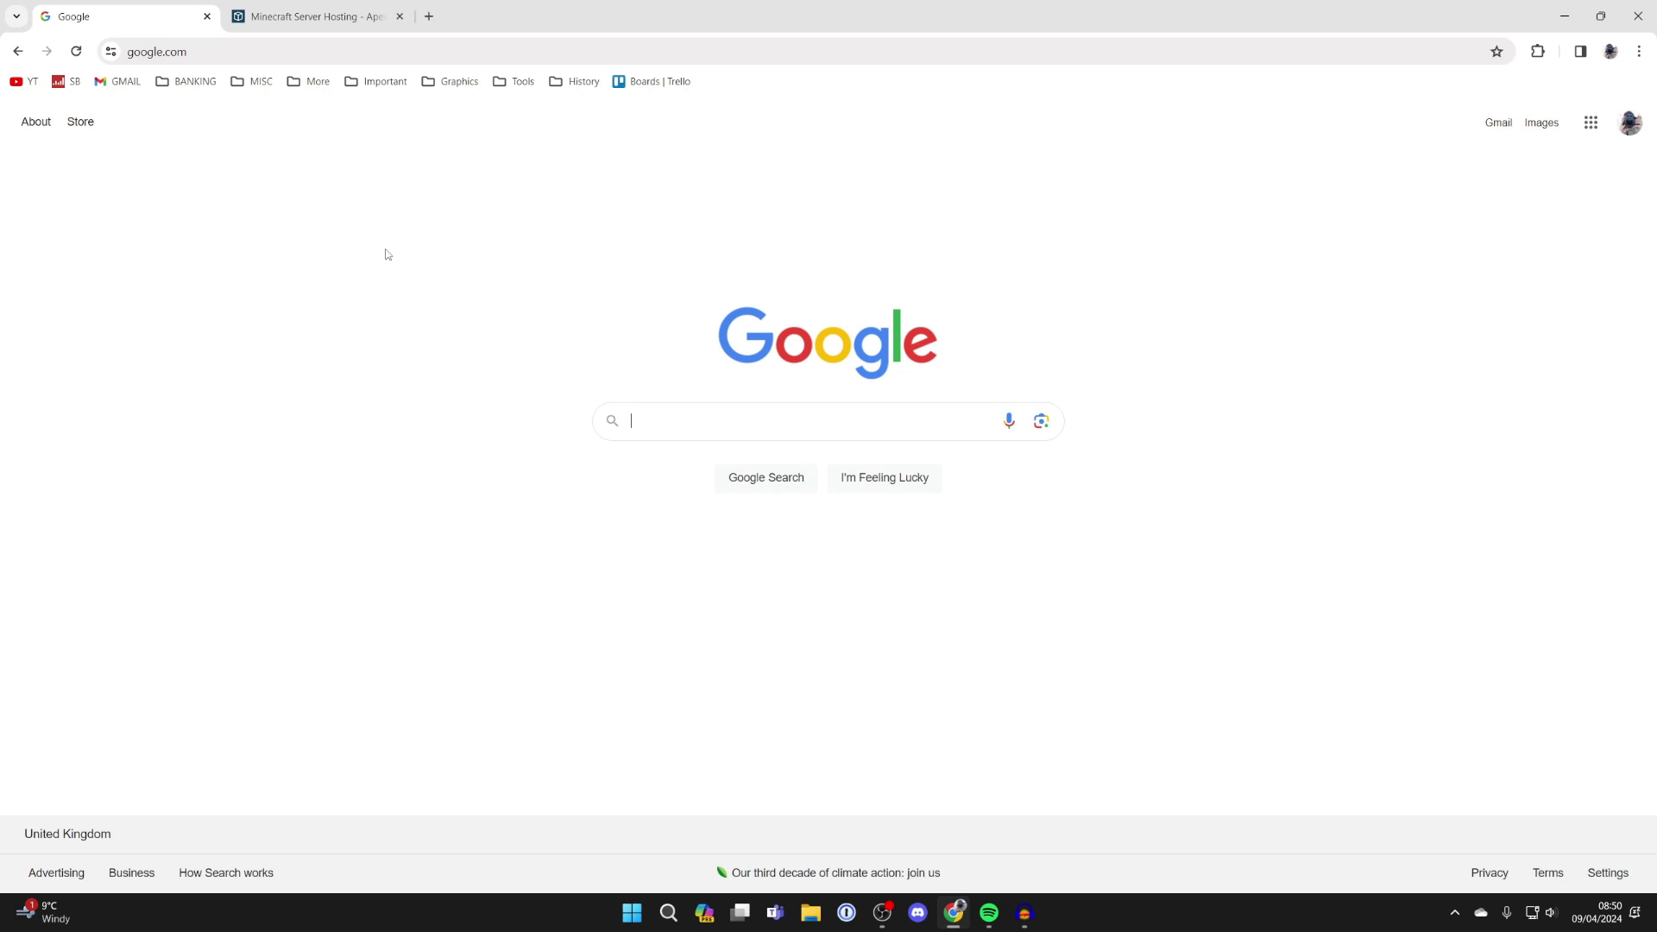
pyautogui.write('x')
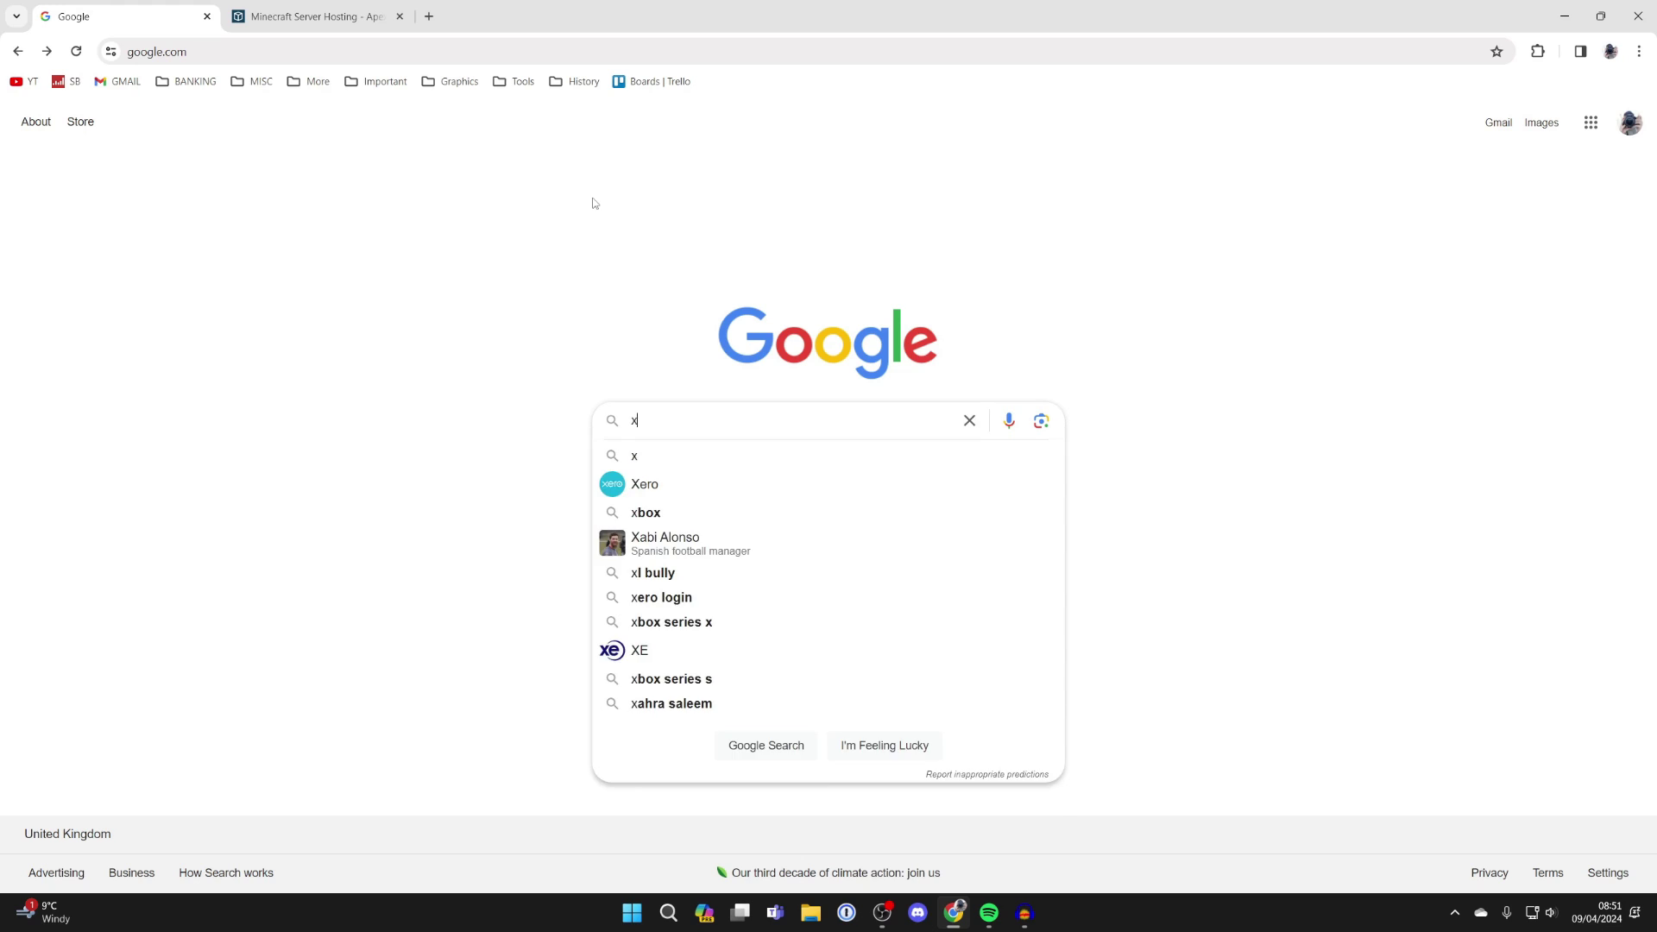
pyautogui.write('aer')
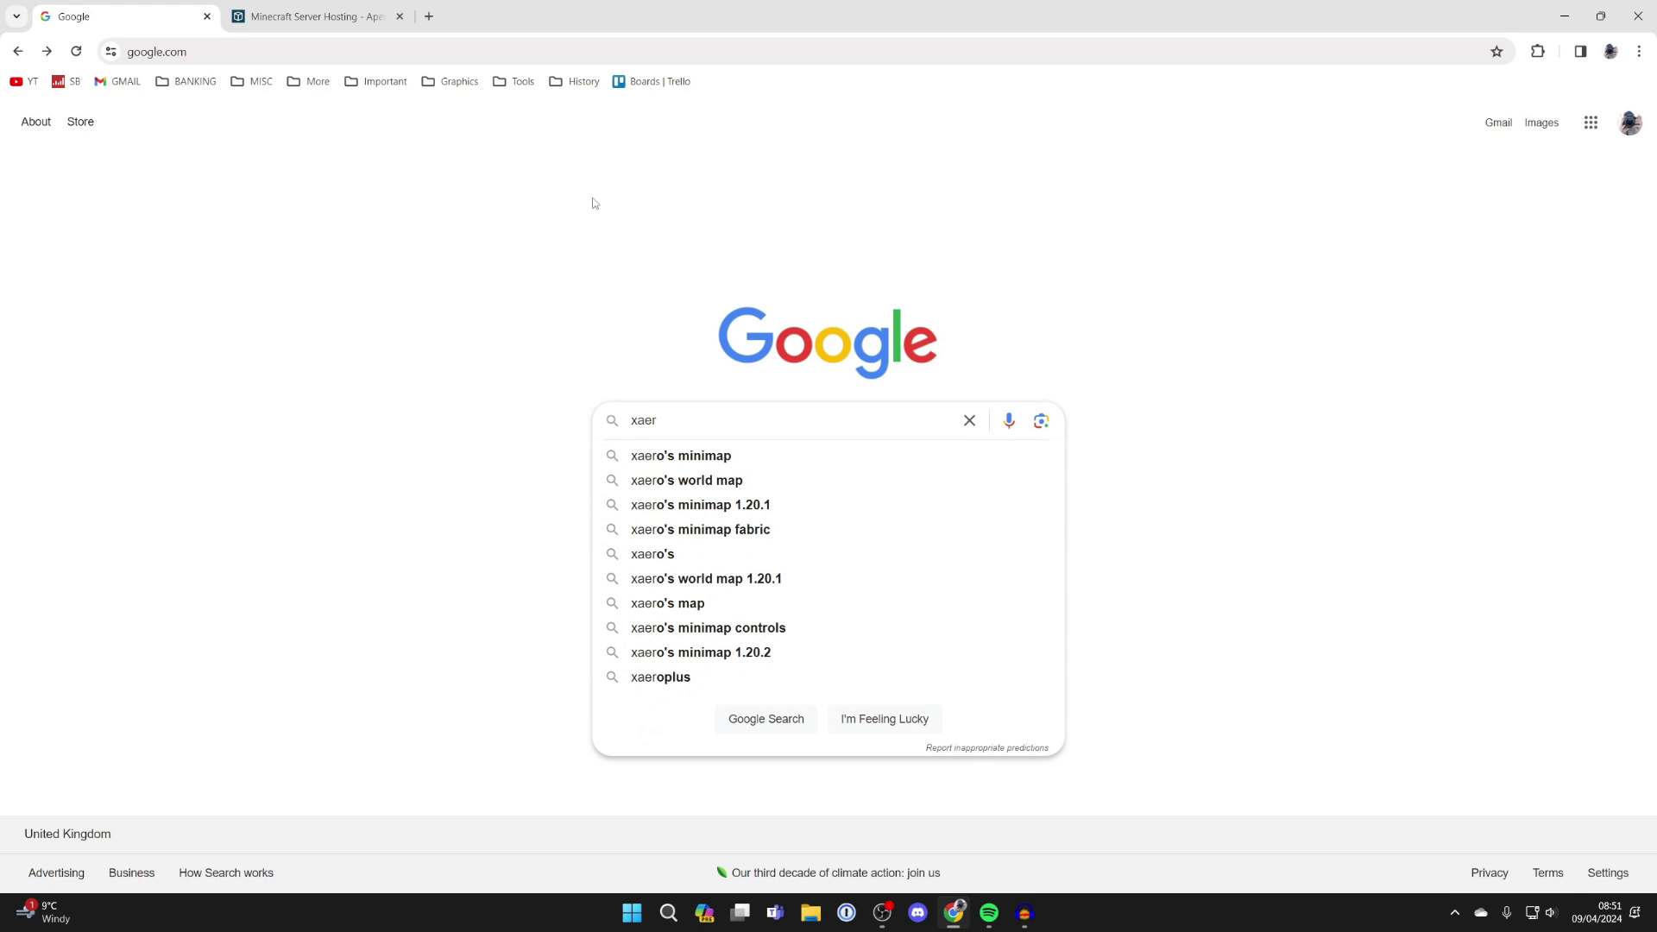
pyautogui.click(709, 457)
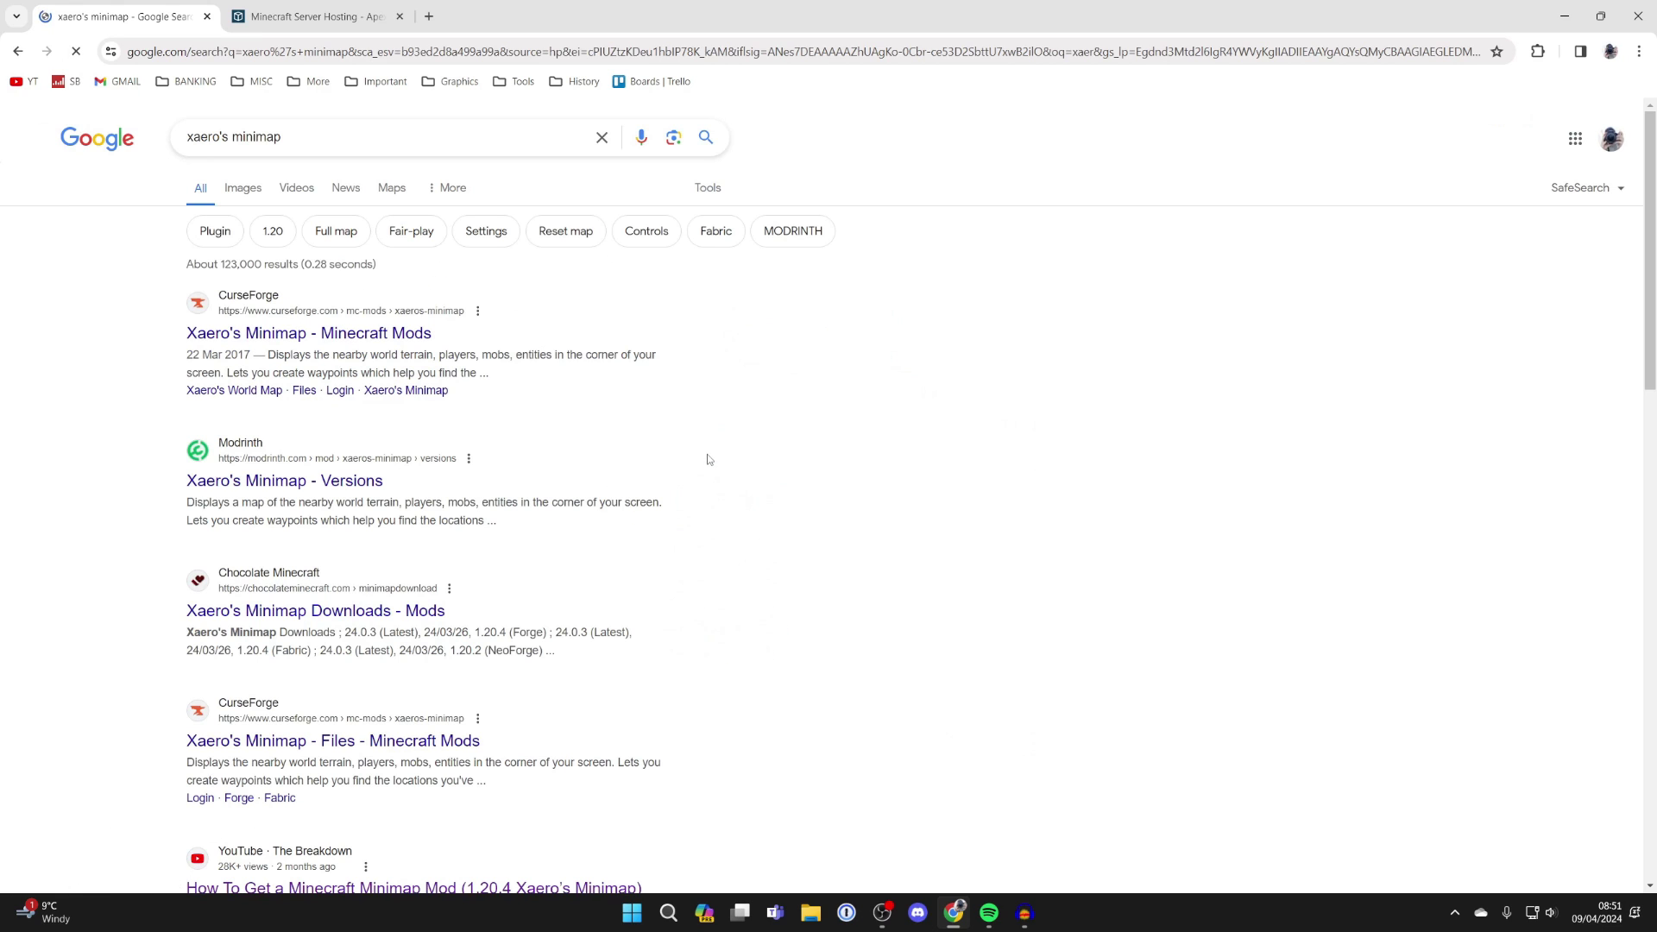
pyautogui.click(300, 344)
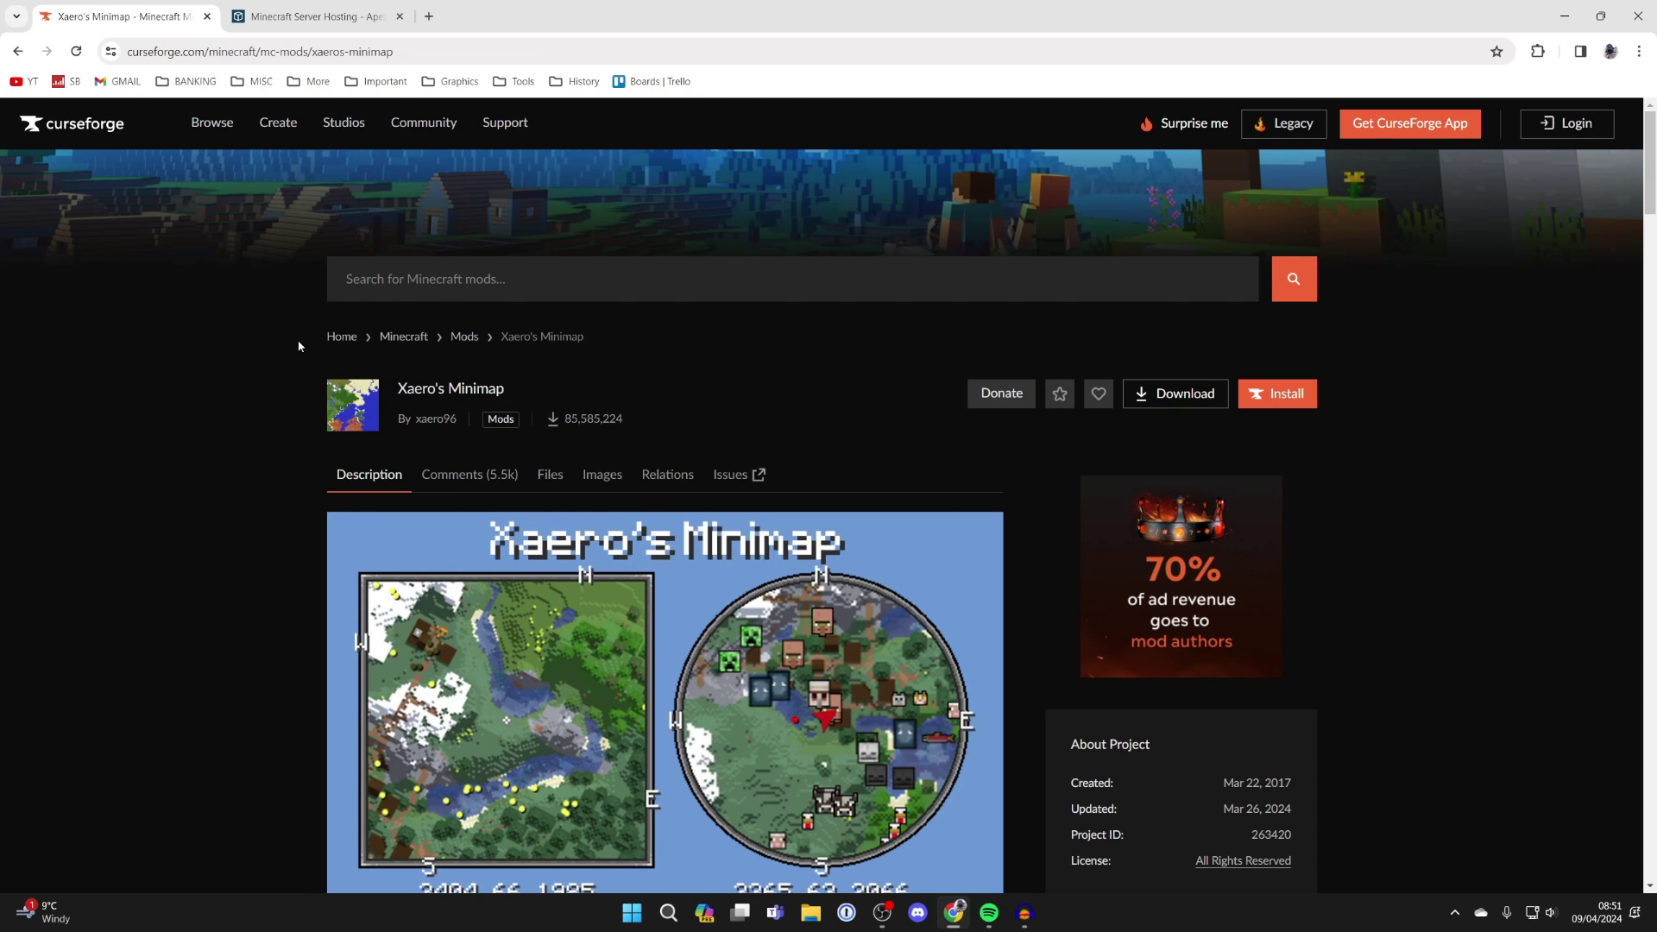
# Download the "v24.0.3 for Forge 1.20.4" file from the files list of Xaero's Minimap.
pyautogui.click(550, 474)
pyautogui.scroll(-3, 550, 477)
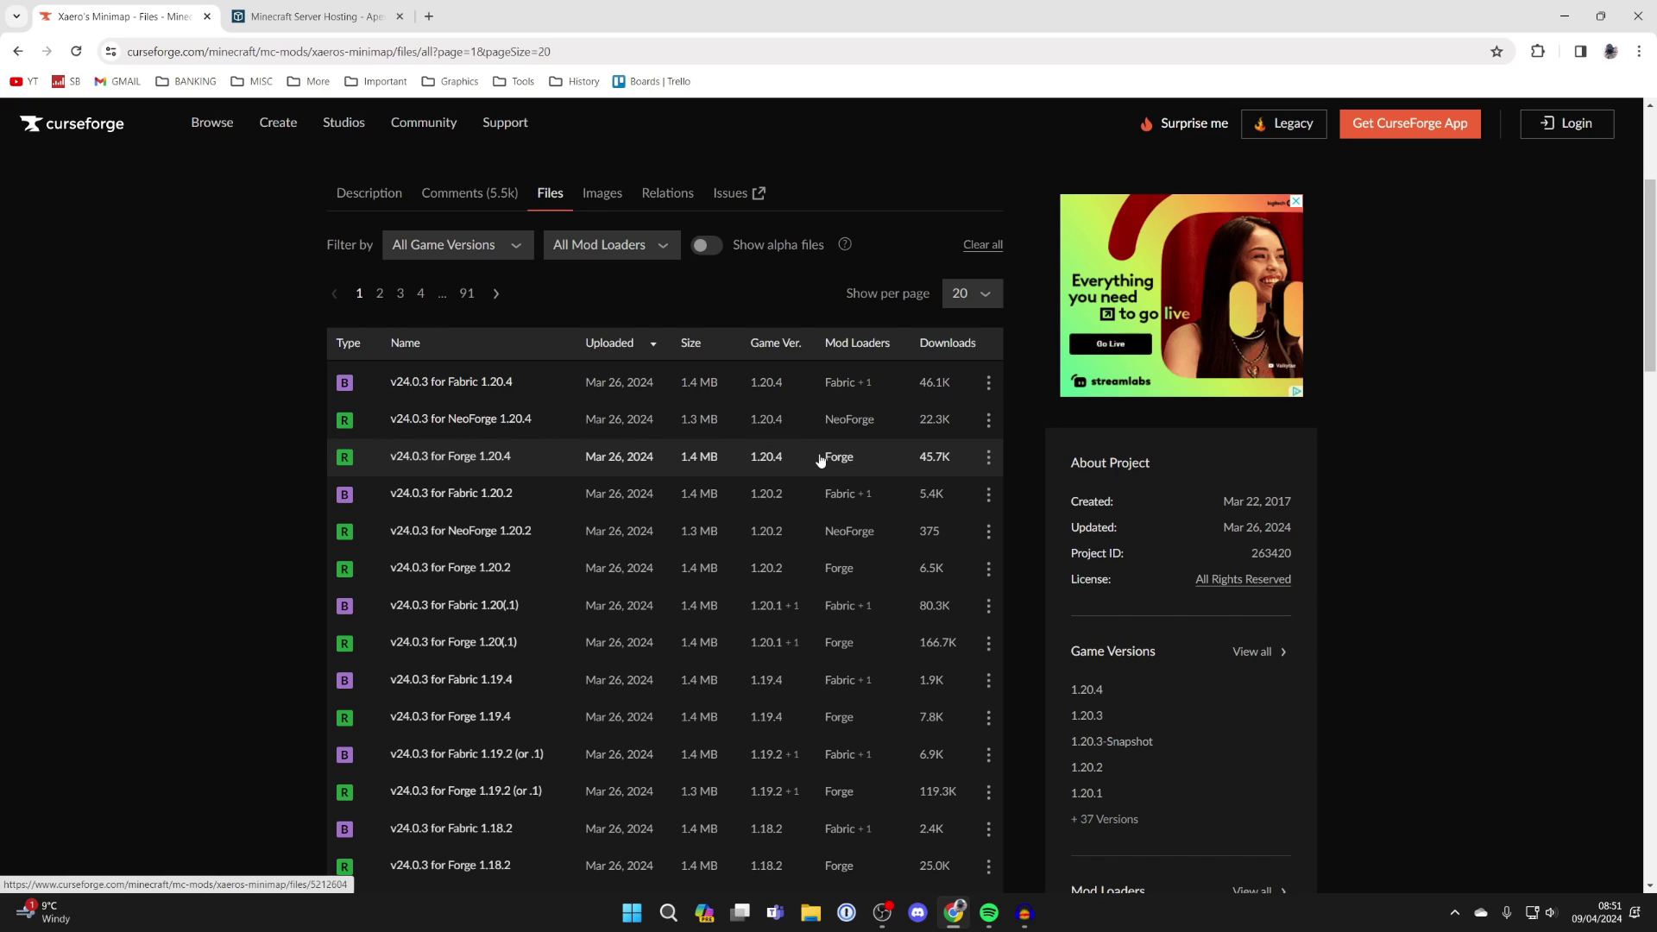
pyautogui.click(988, 457)
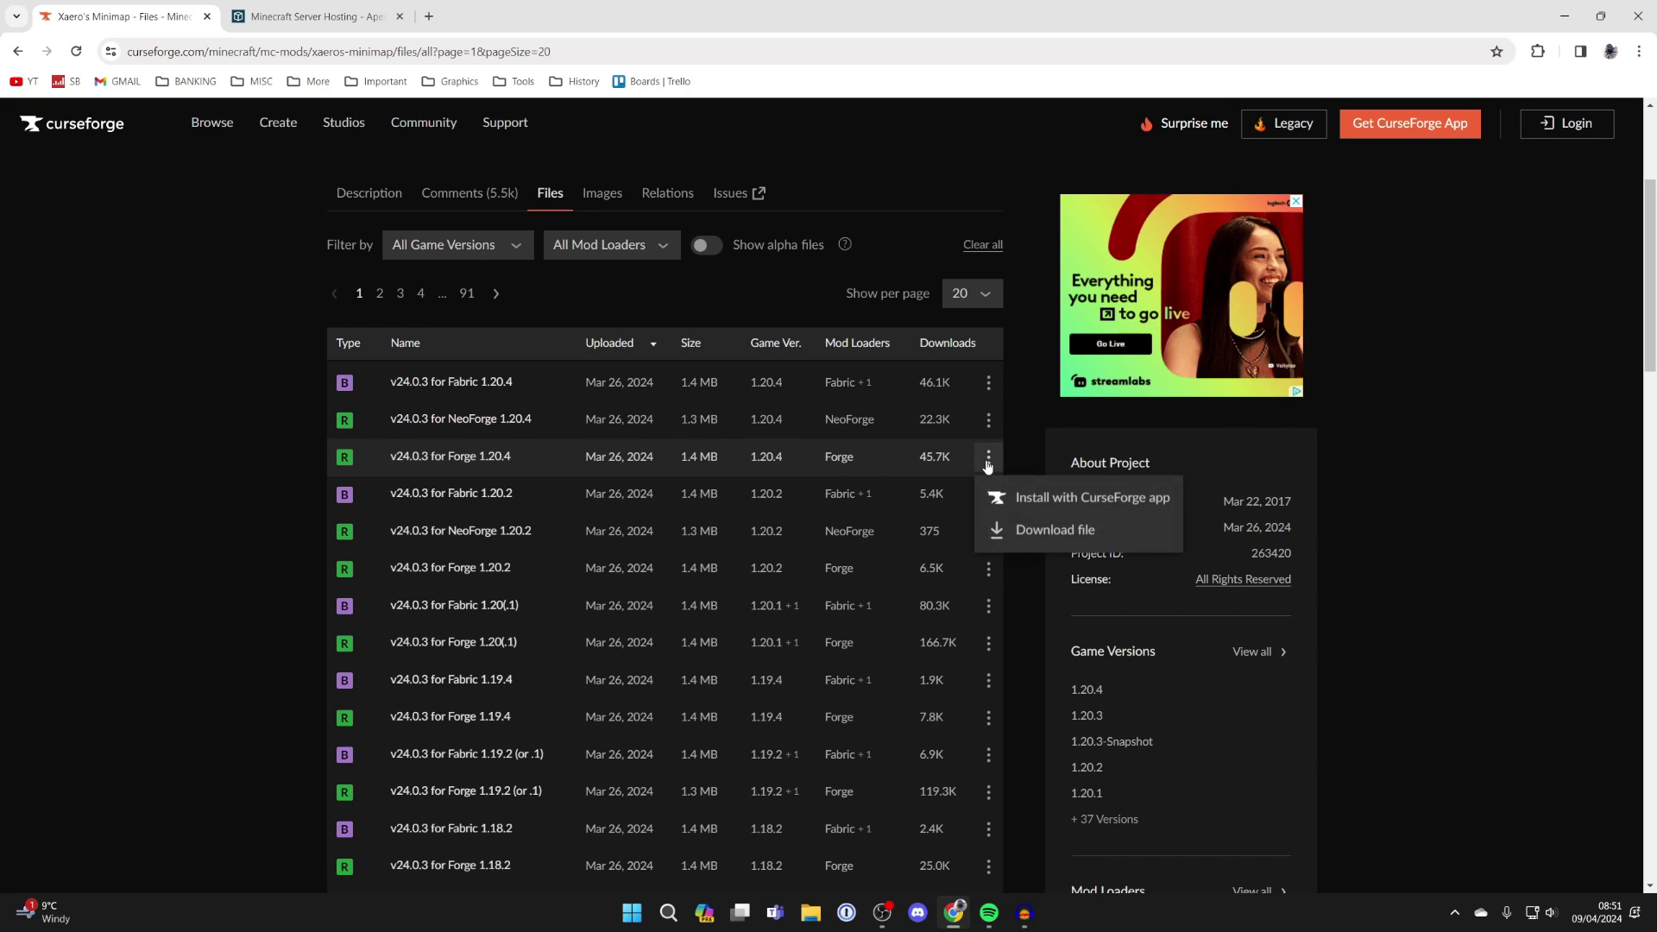
pyautogui.click(1019, 525)
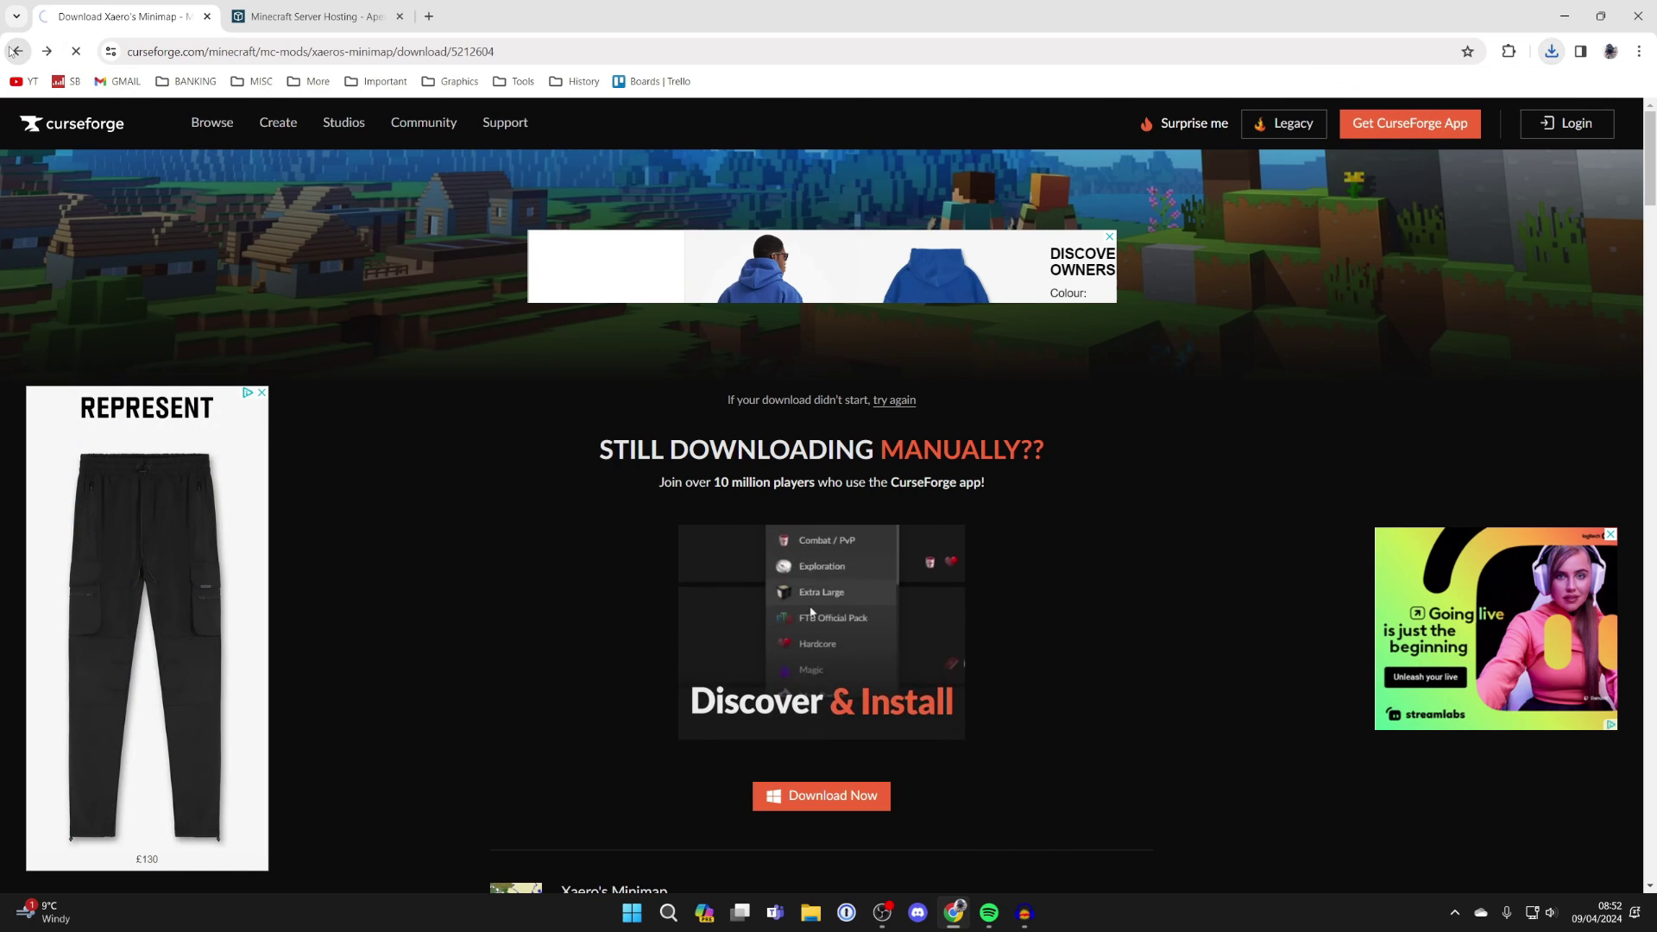
# Return to the Google home page, search for "minecraft forge" and open the Forge downloads page.
pyautogui.click(16, 50)
pyautogui.click(16, 51)
pyautogui.click(15, 51)
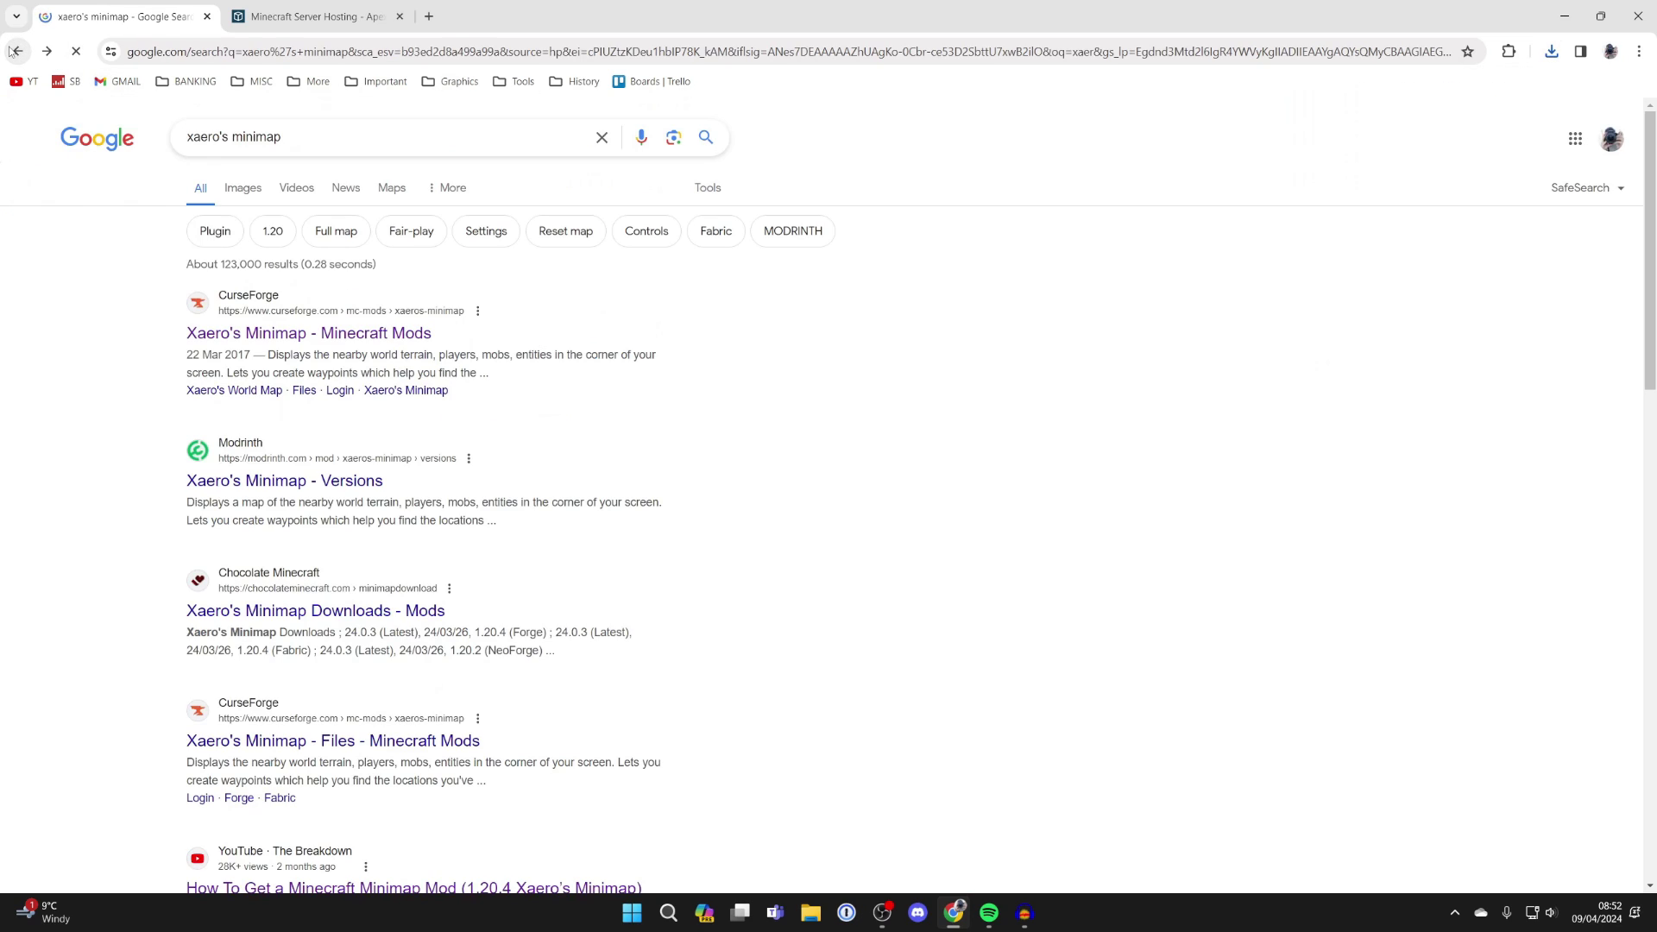
pyautogui.hotkey('alt', 'Left')
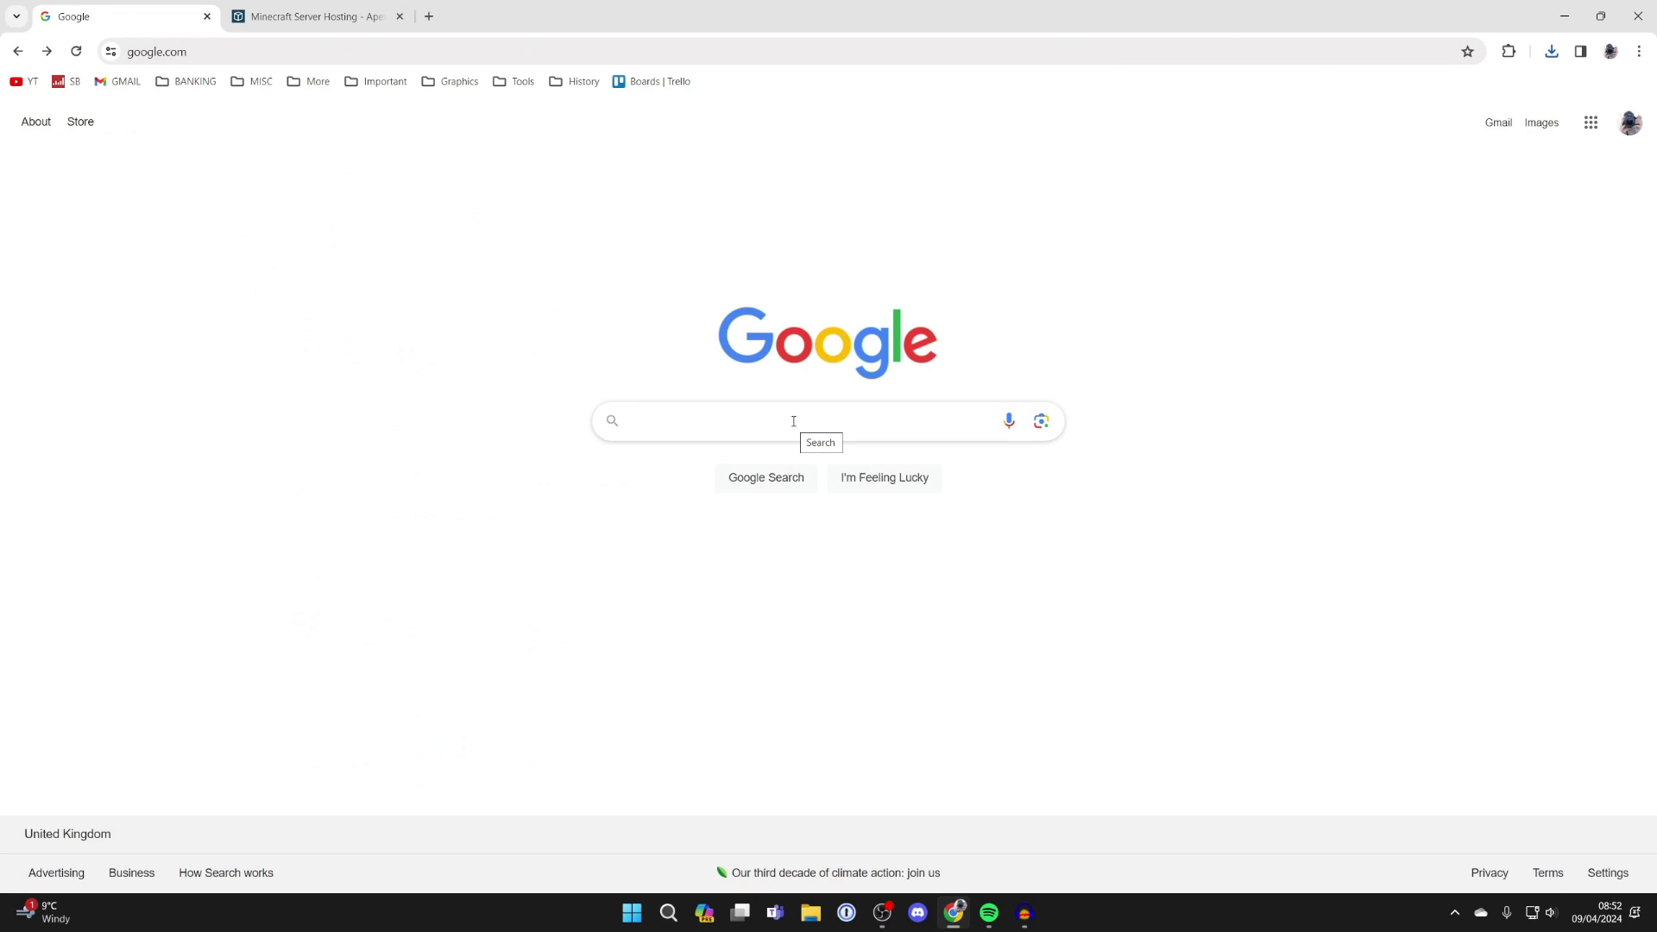
pyautogui.write('minecraft ')
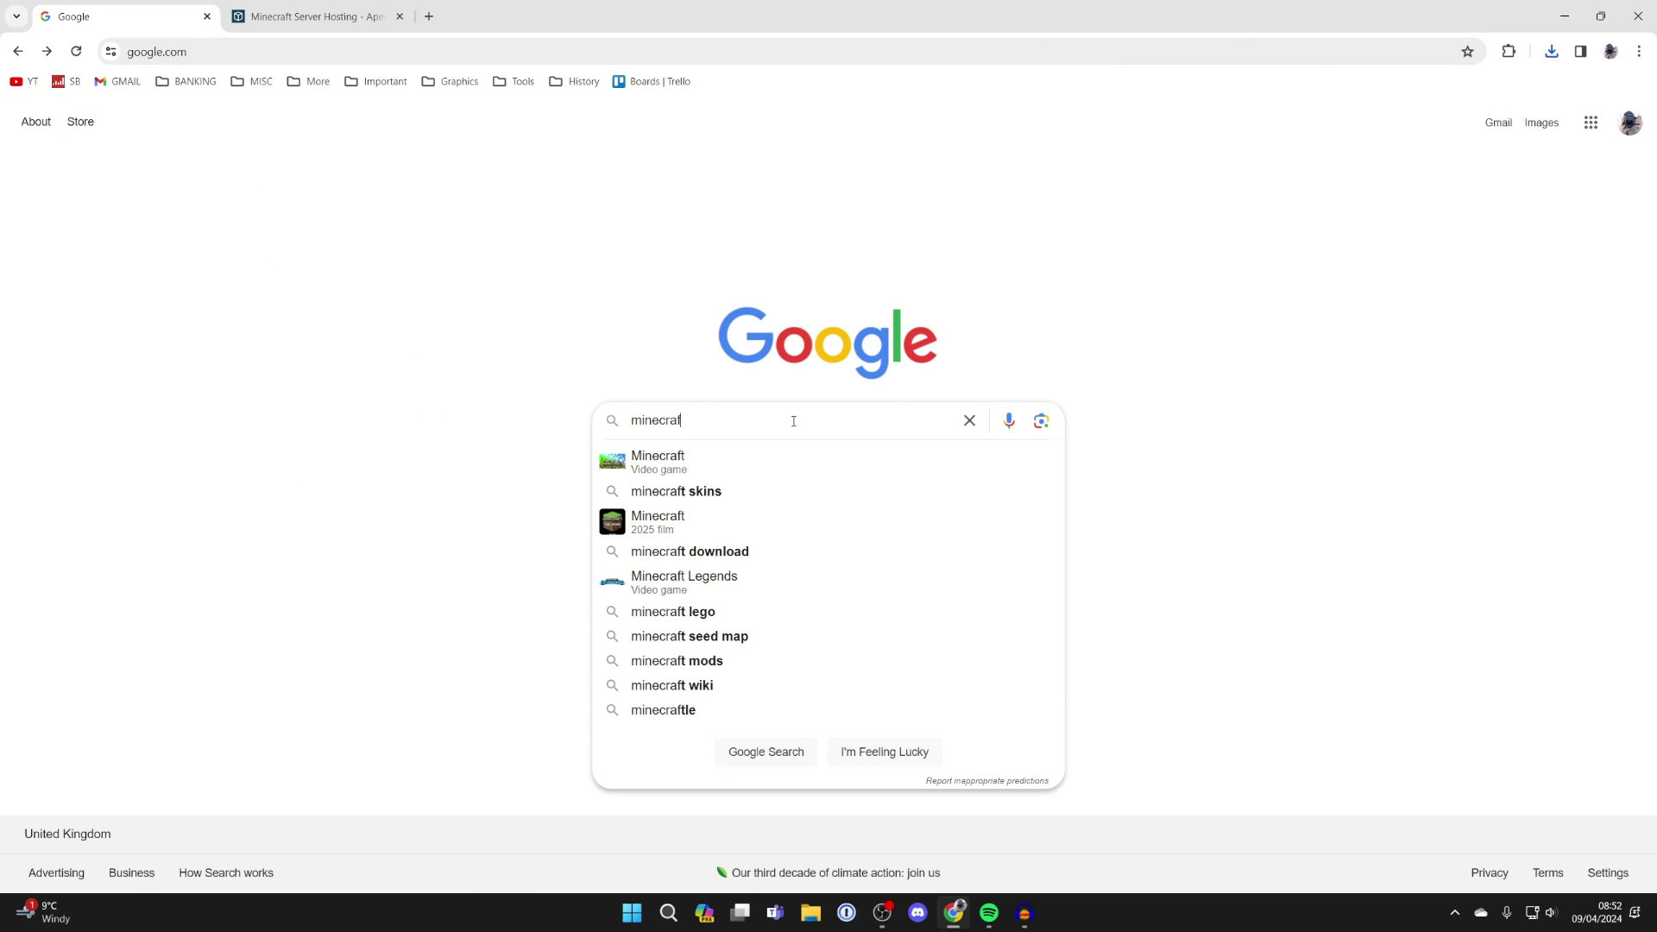
pyautogui.write('forge')
pyautogui.press('Return')
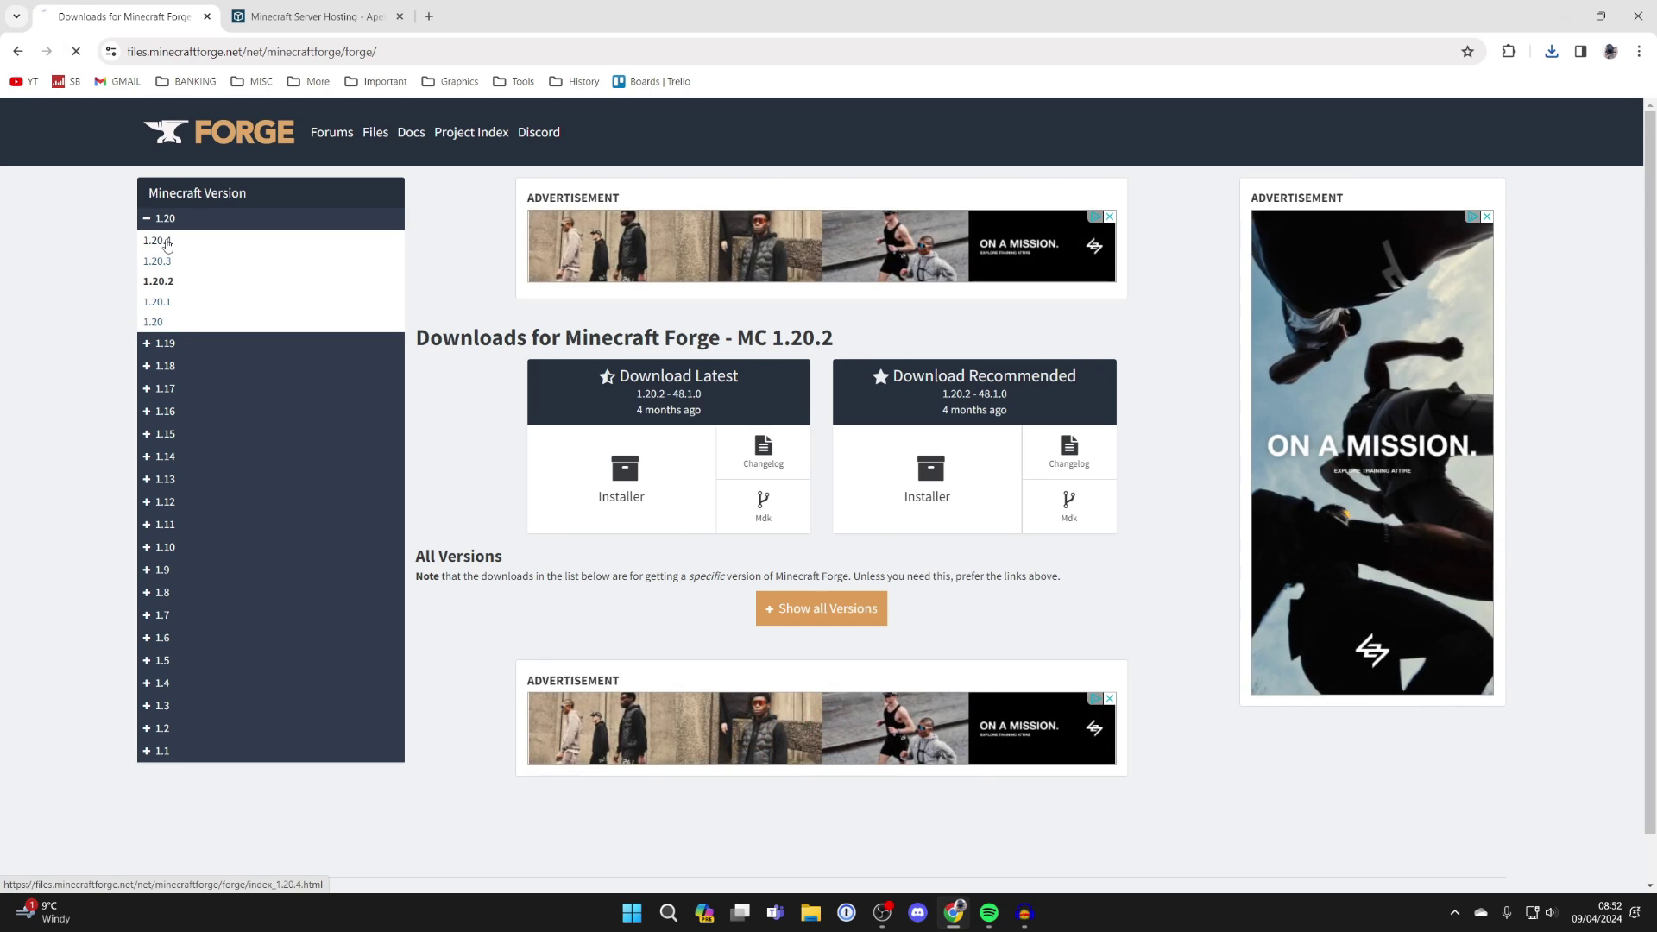
# Download the latest Forge installer for Minecraft 1.20.4, skipping the advertisement page.
pyautogui.click(167, 245)
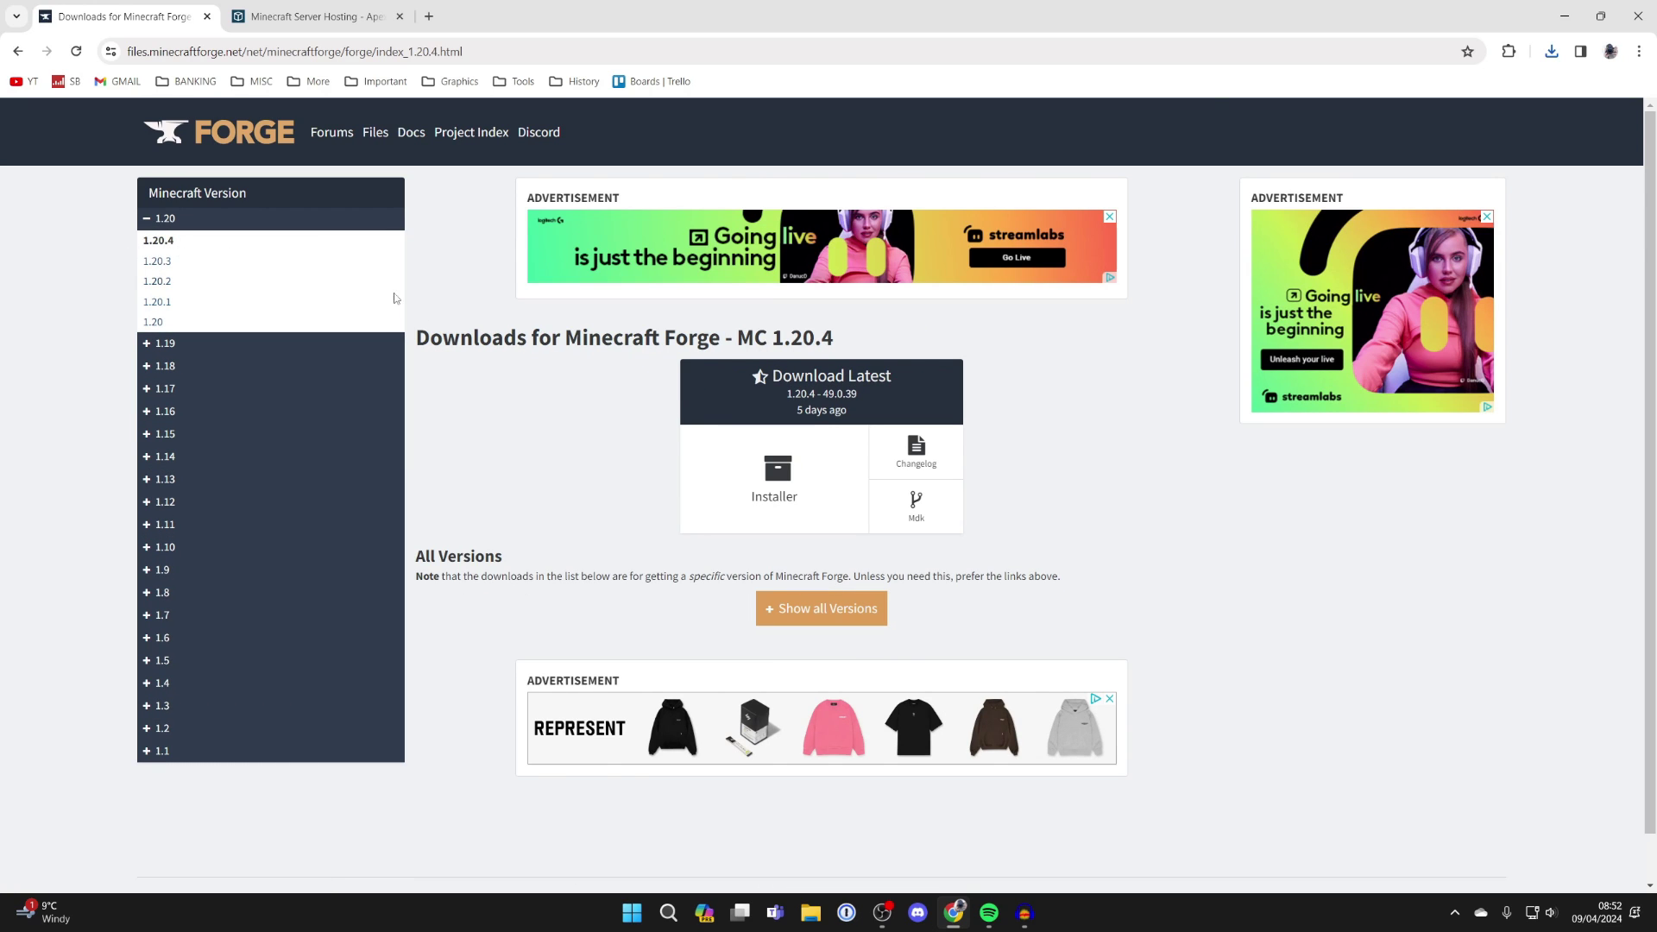
pyautogui.click(780, 478)
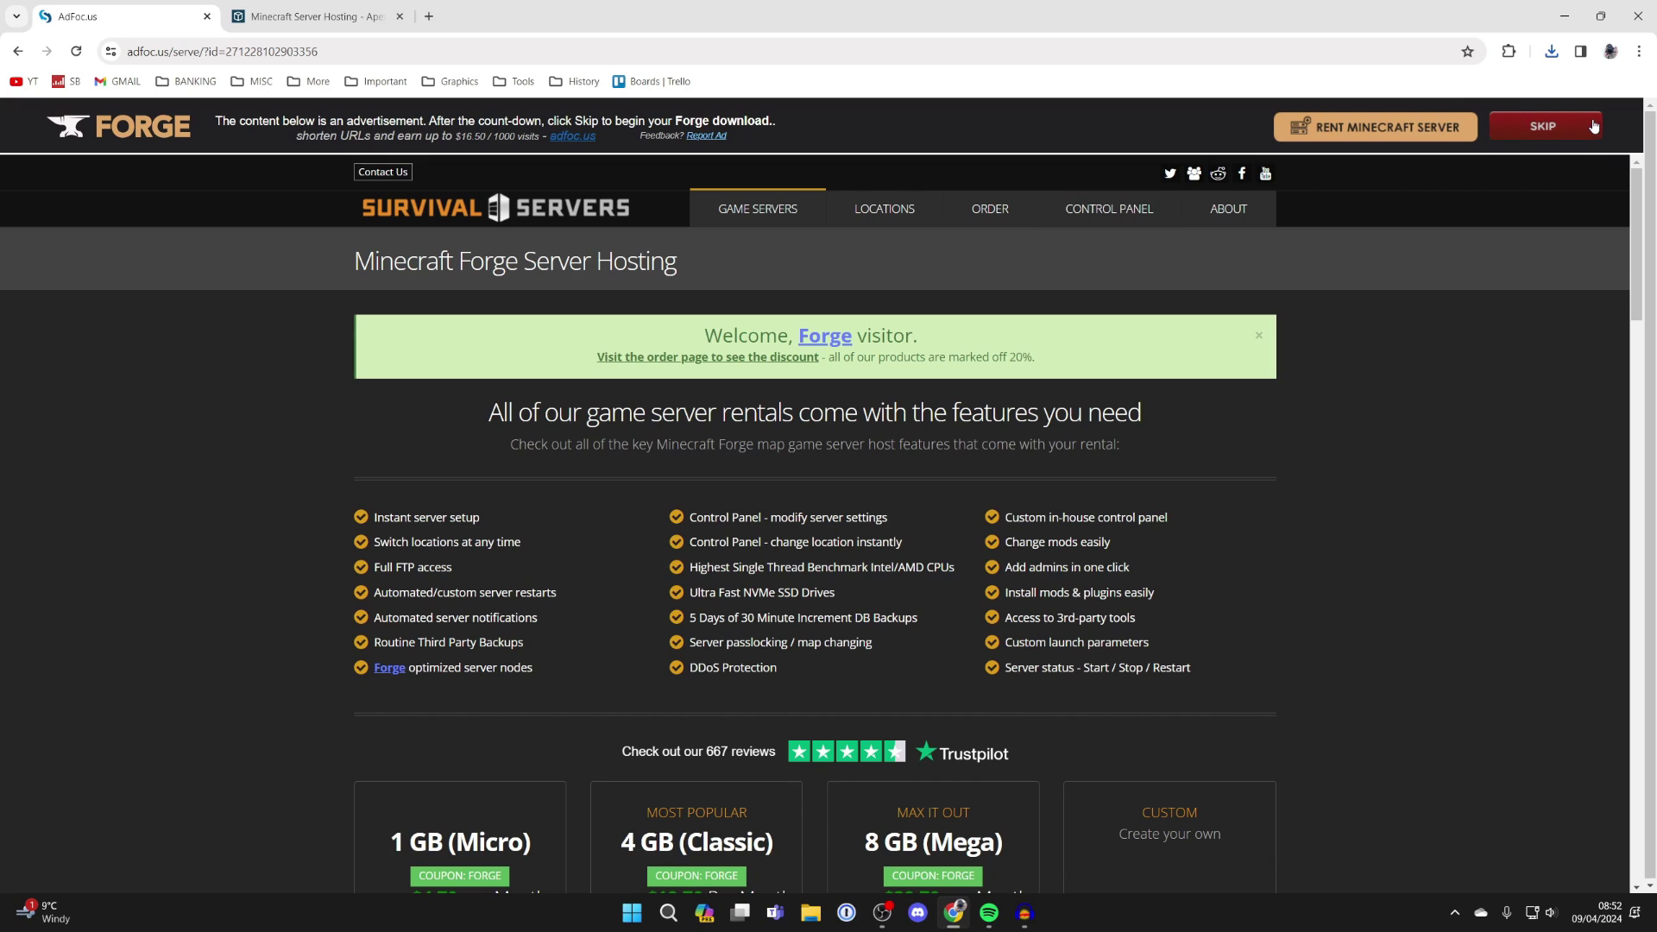
pyautogui.click(1565, 128)
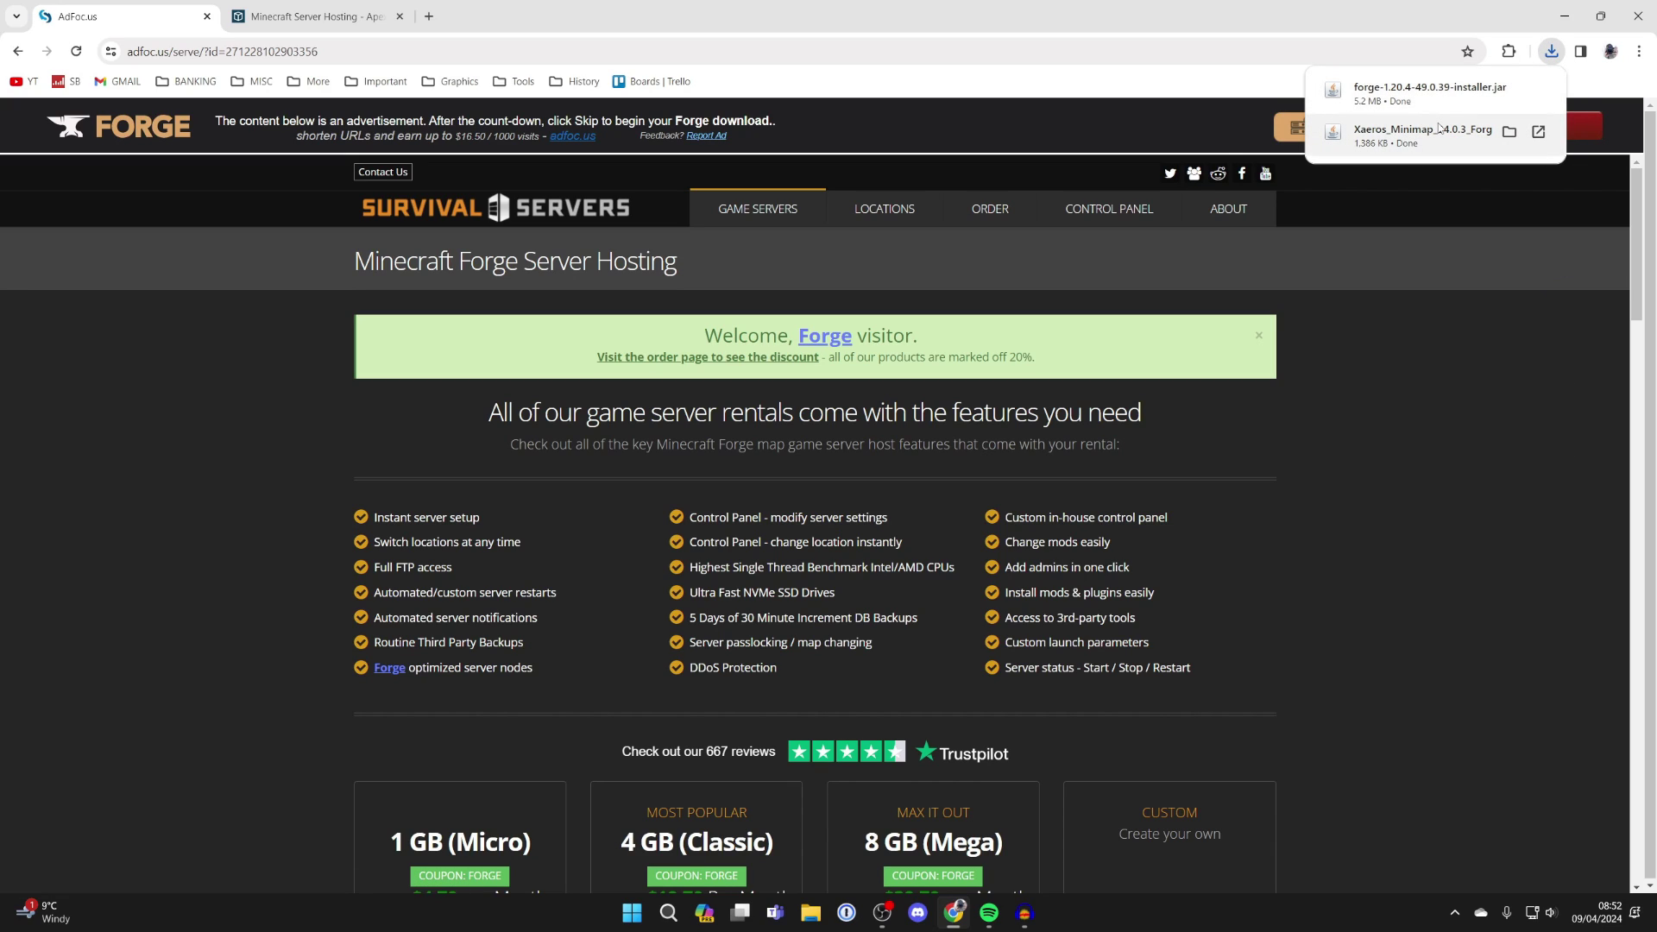
# Move the Forge installer and Xaero's Minimap jar files from Downloads to an empty area in the middle of the desktop.
pyautogui.click(1564, 16)
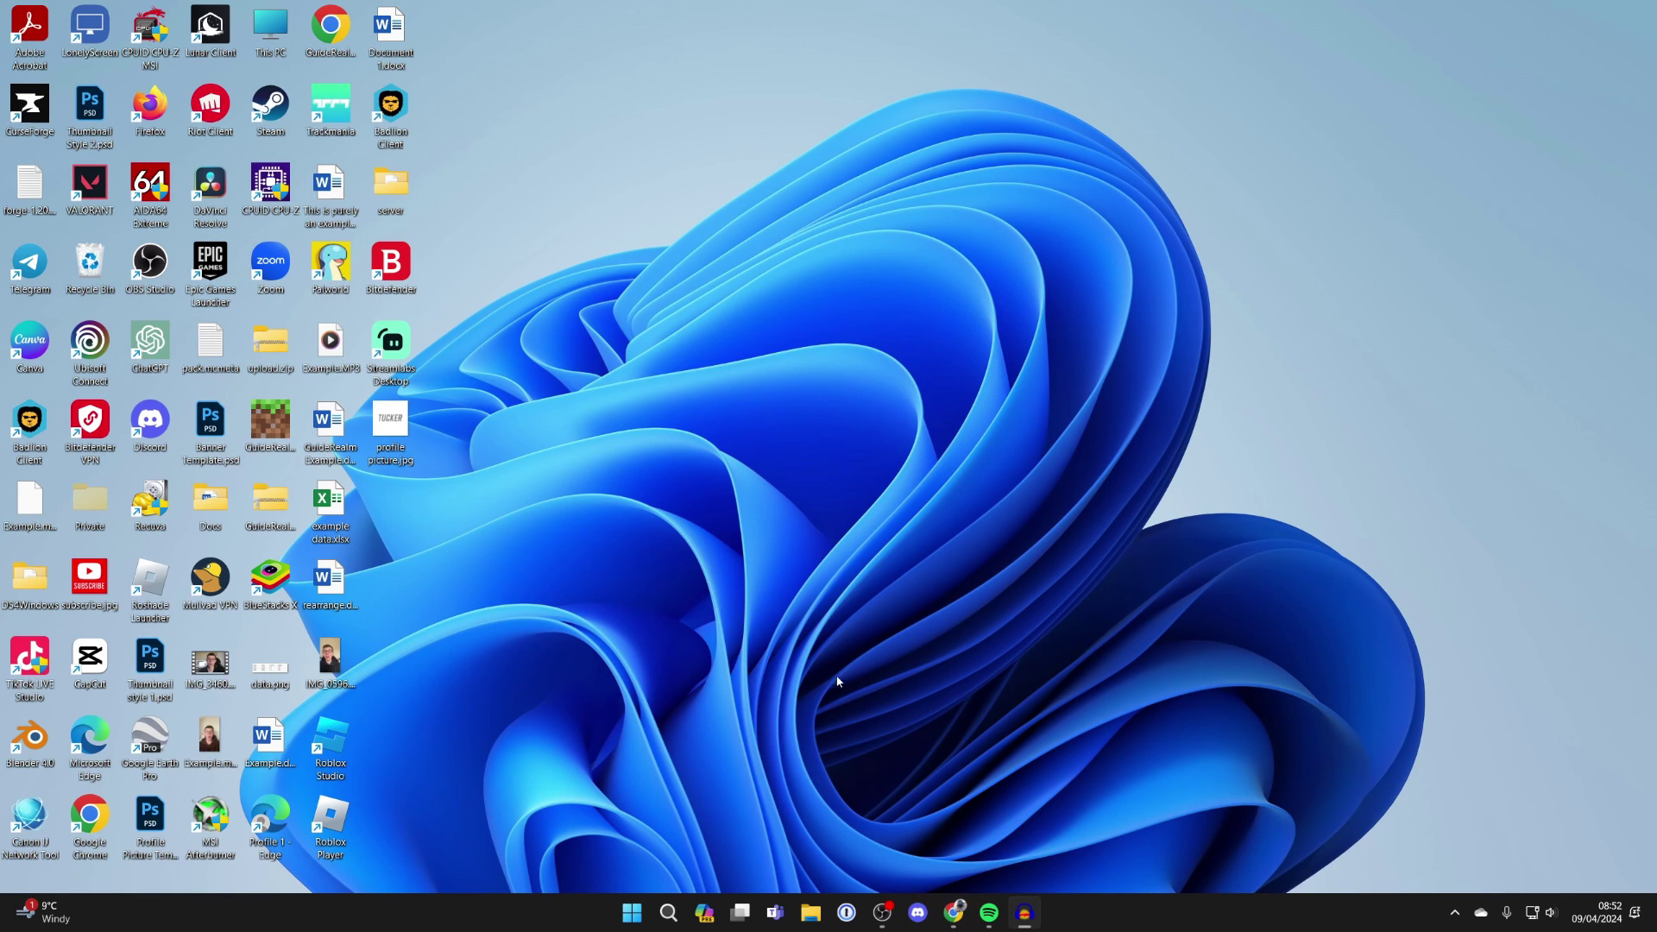
pyautogui.click(811, 912)
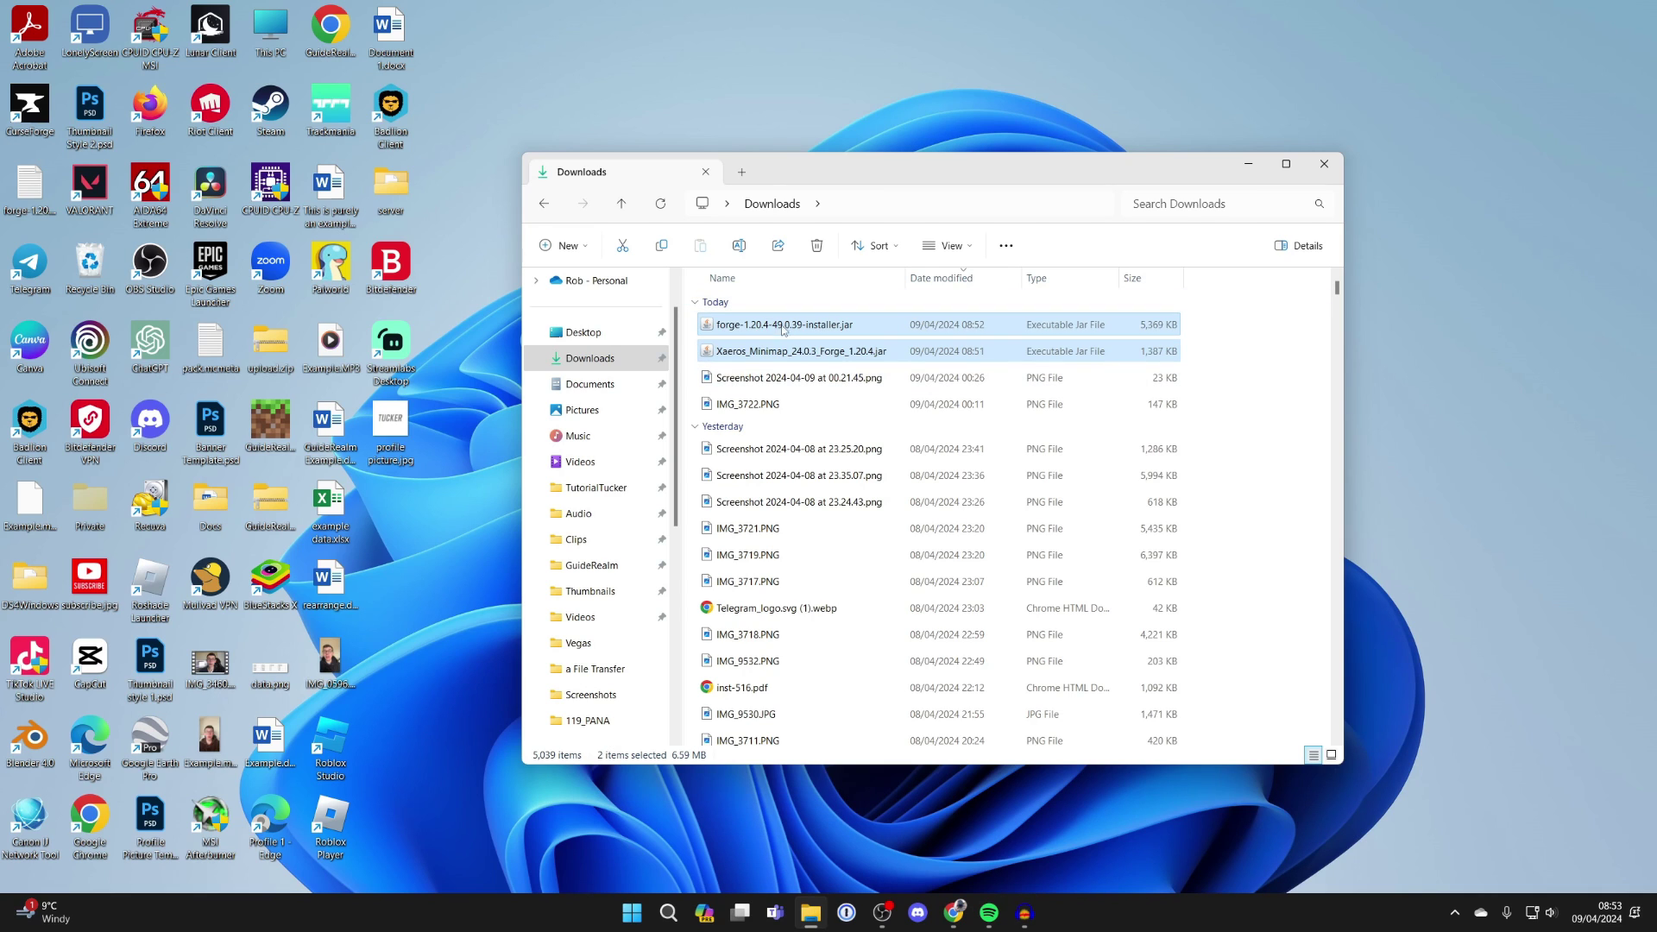
pyautogui.moveTo(789, 350); pyautogui.dragTo(441, 567)
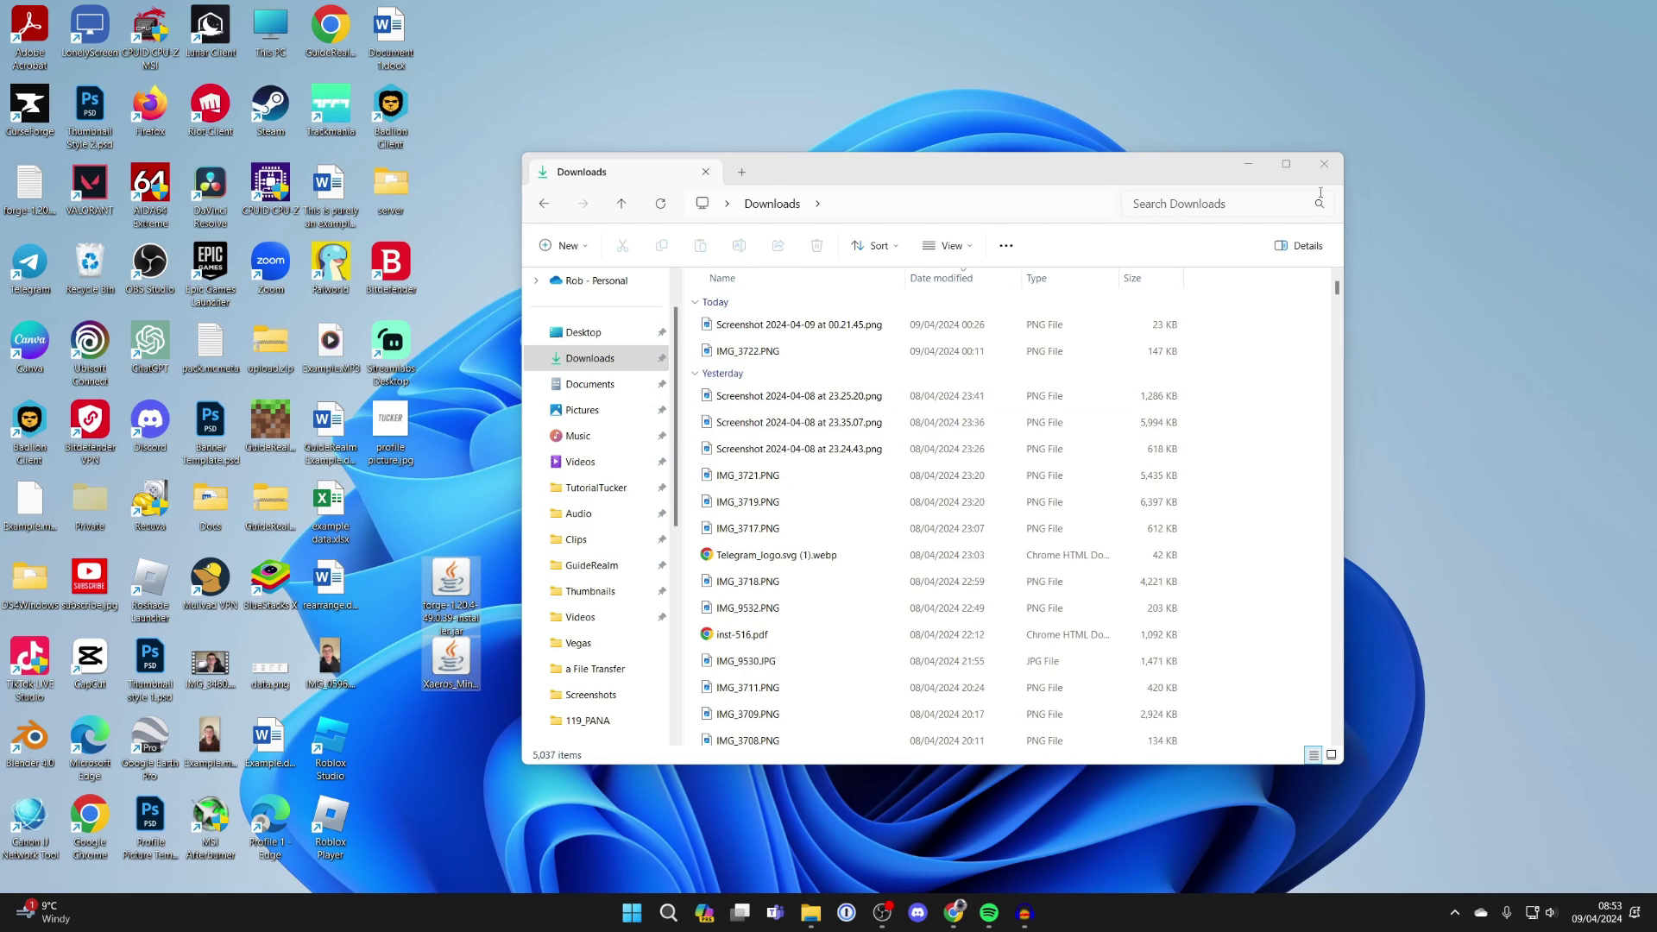
pyautogui.hotkey('alt', 'F4')
pyautogui.moveTo(535, 504); pyautogui.dragTo(422, 703)
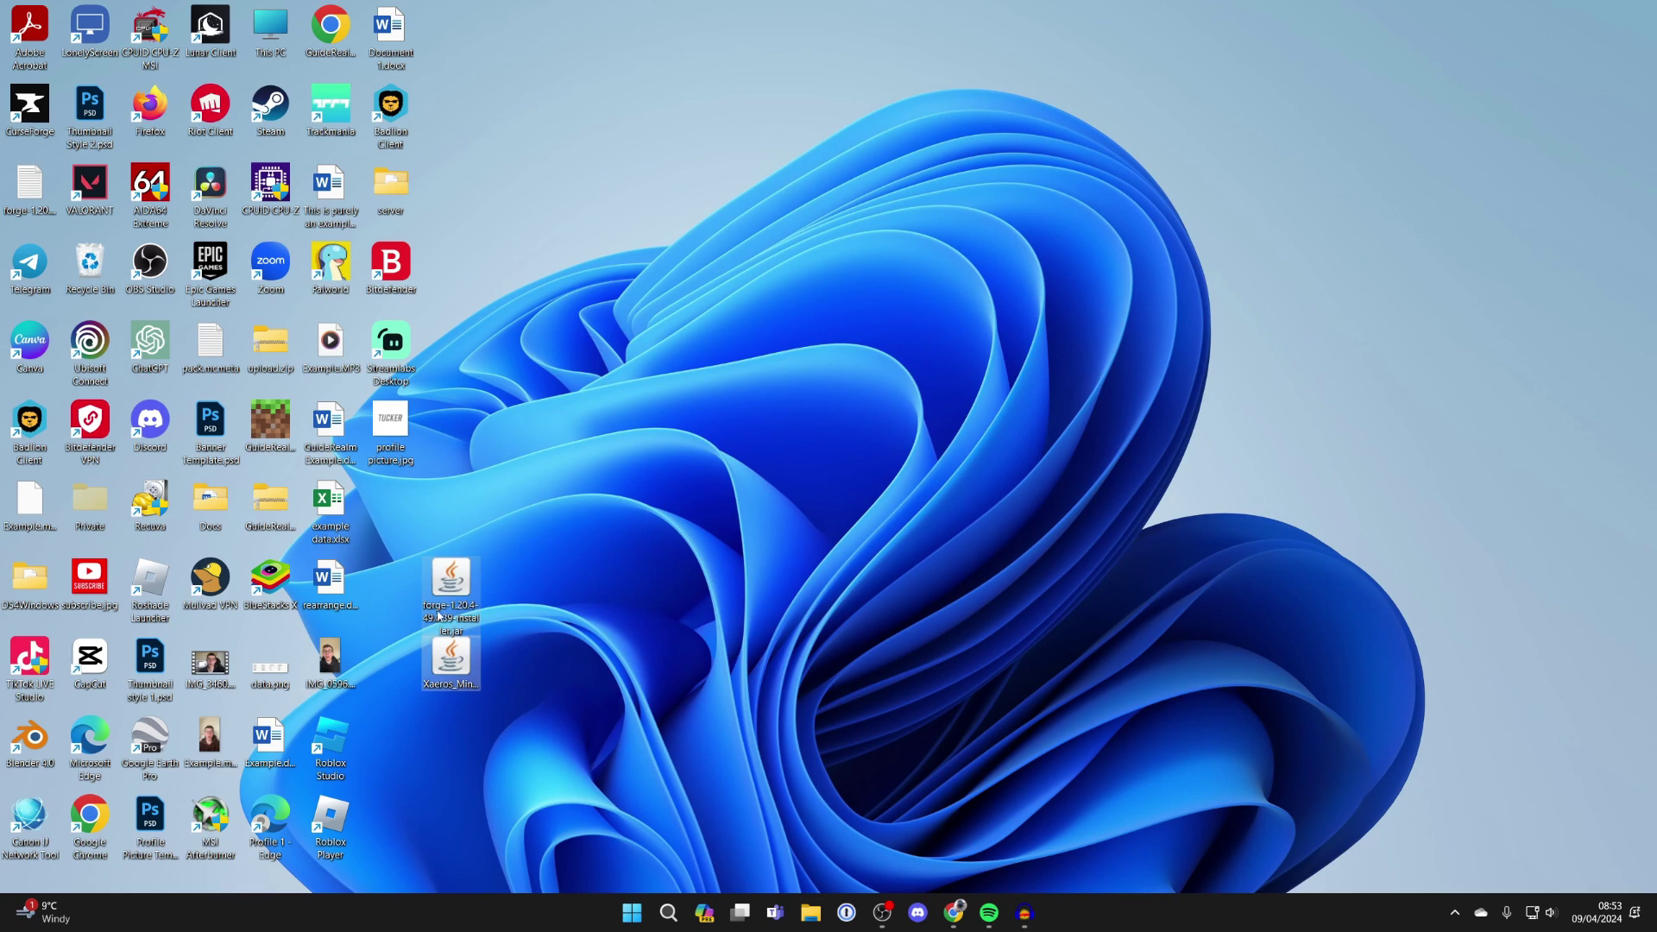
pyautogui.moveTo(452, 585); pyautogui.dragTo(872, 421)
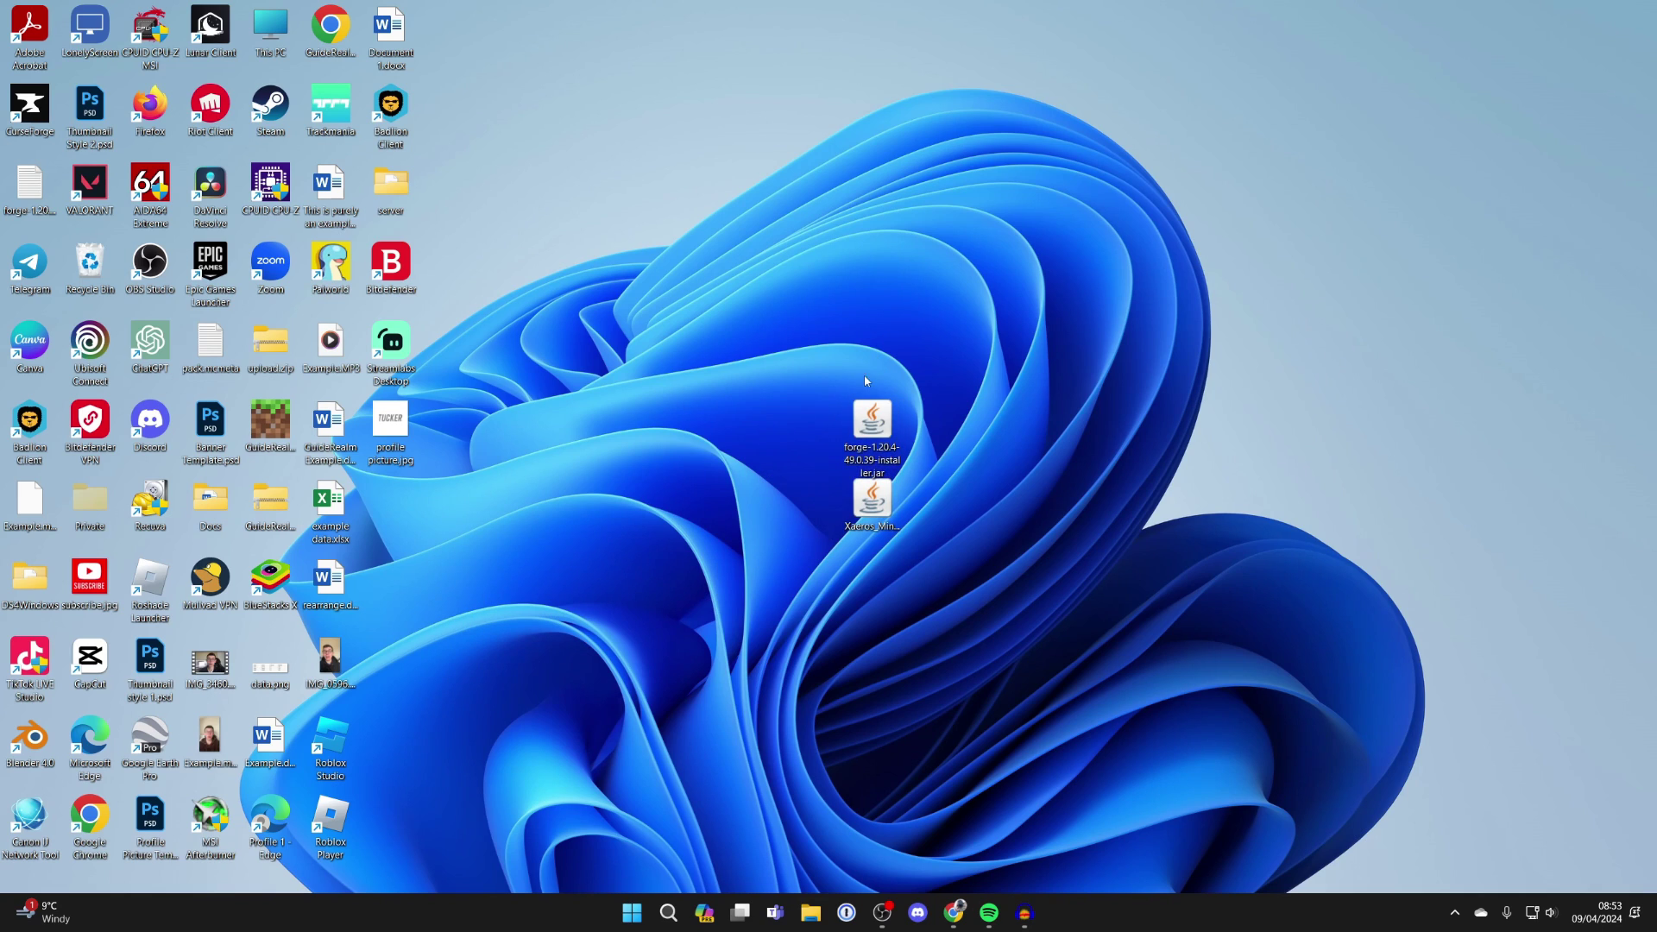
# Run the Forge installer jar from the desktop and close it without installing.
pyautogui.doubleClick(874, 449)
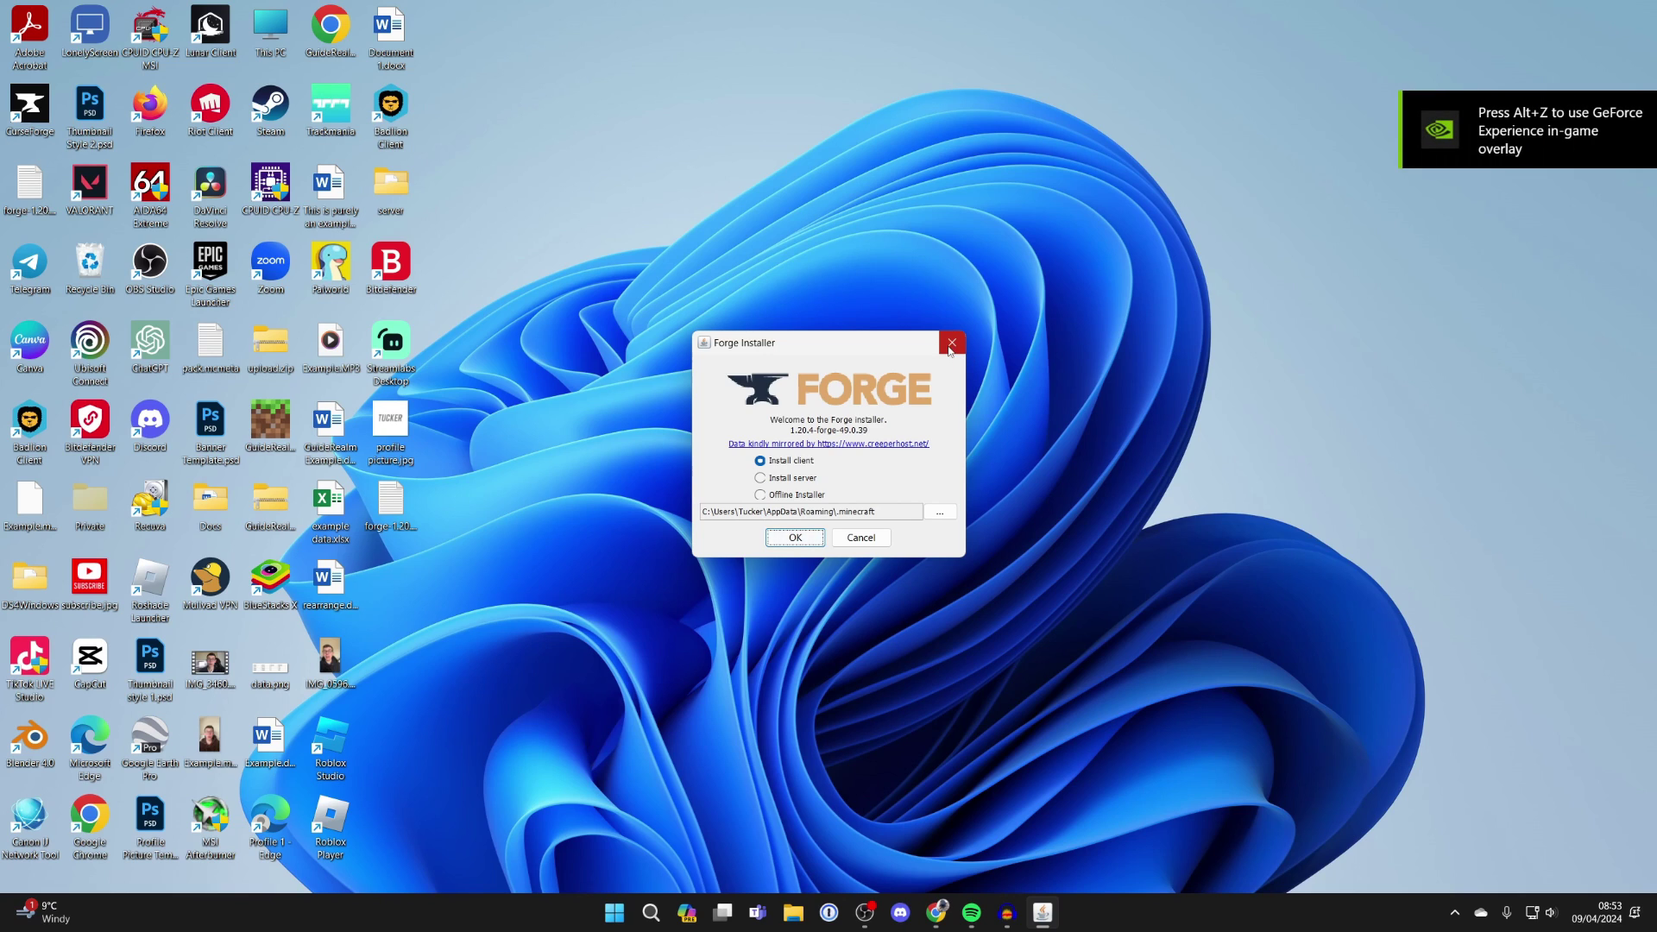
pyautogui.click(950, 344)
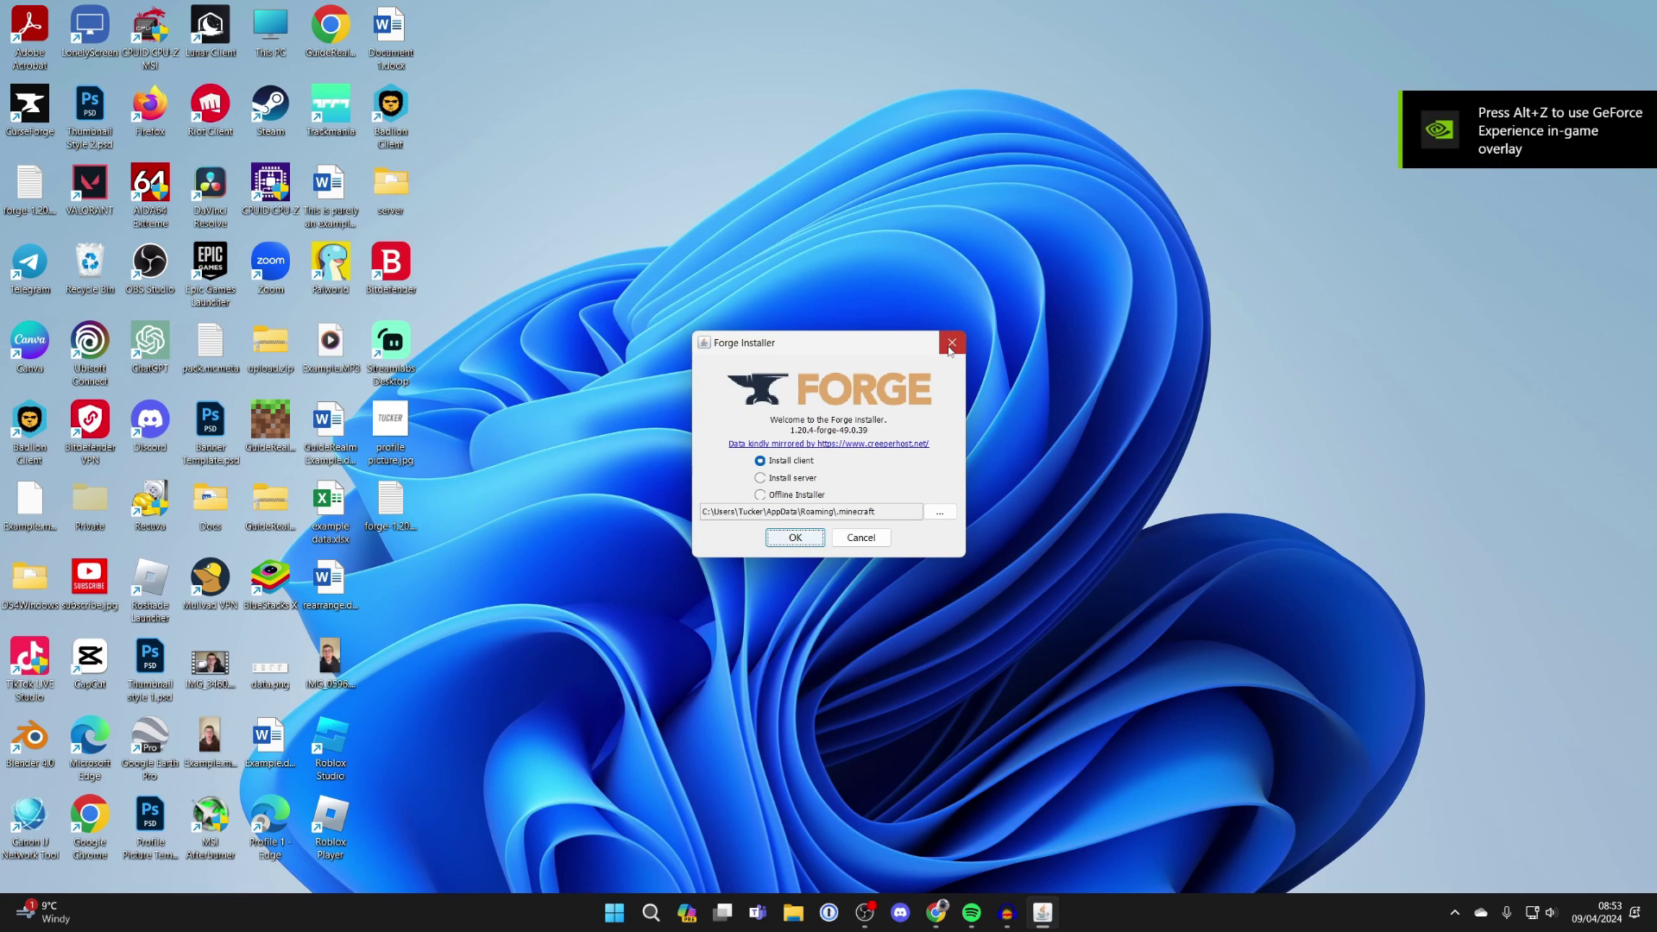
# Switch to Chrome to view the Java download page at java.com, and return to the desktop.
pyautogui.click(953, 913)
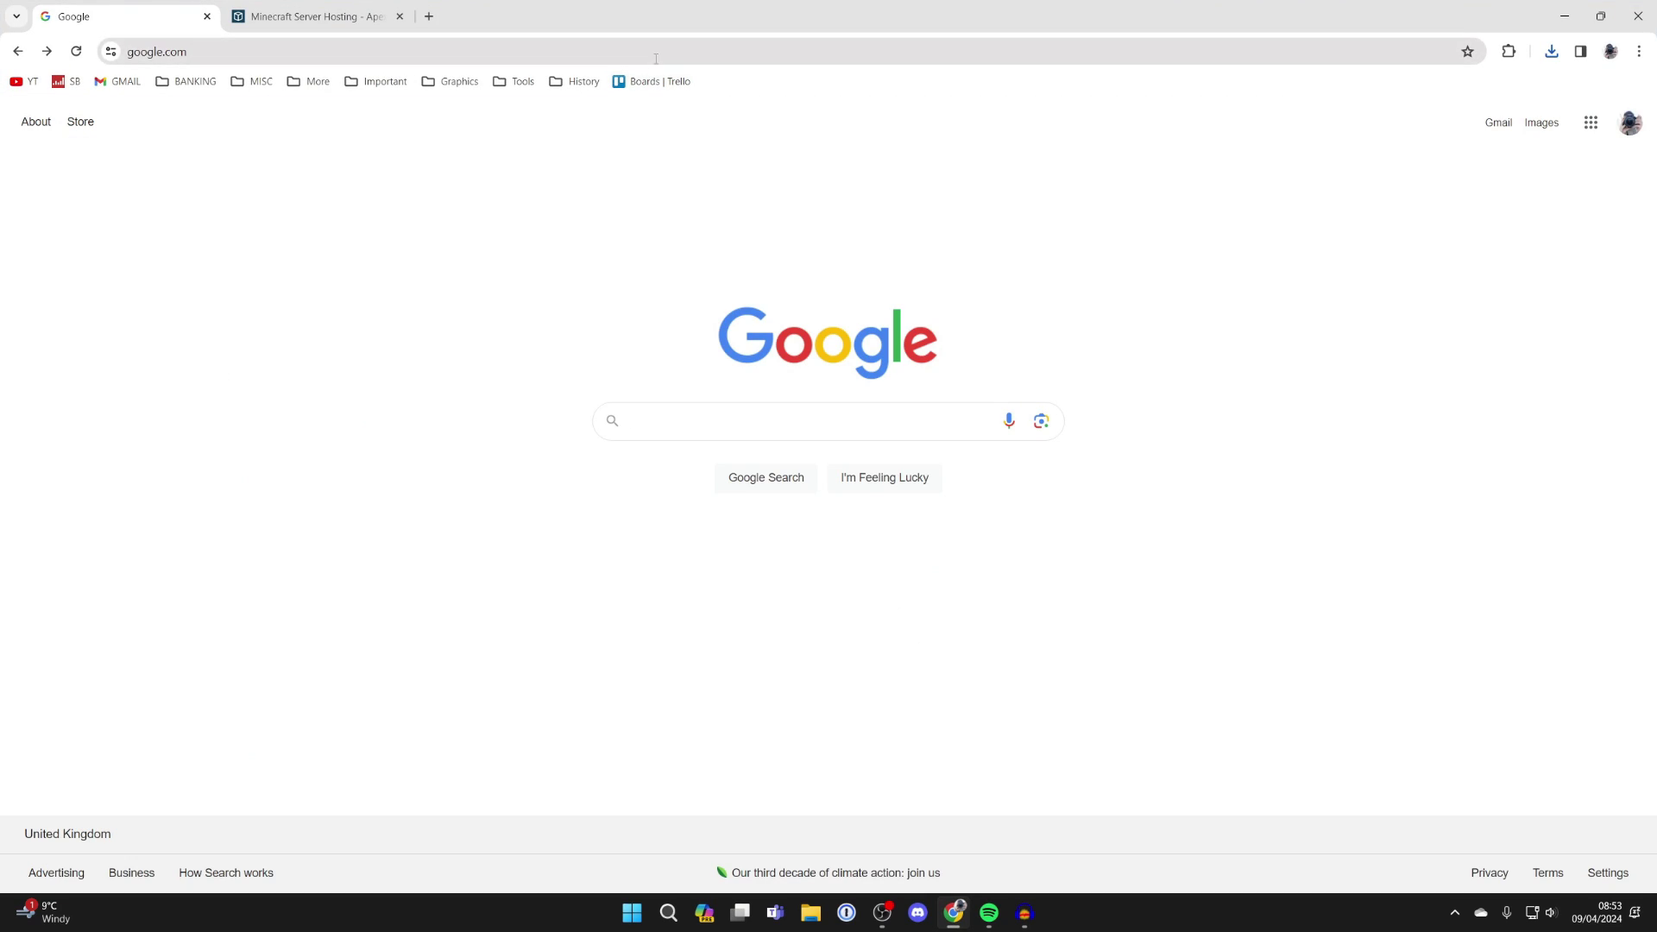
pyautogui.click(657, 54)
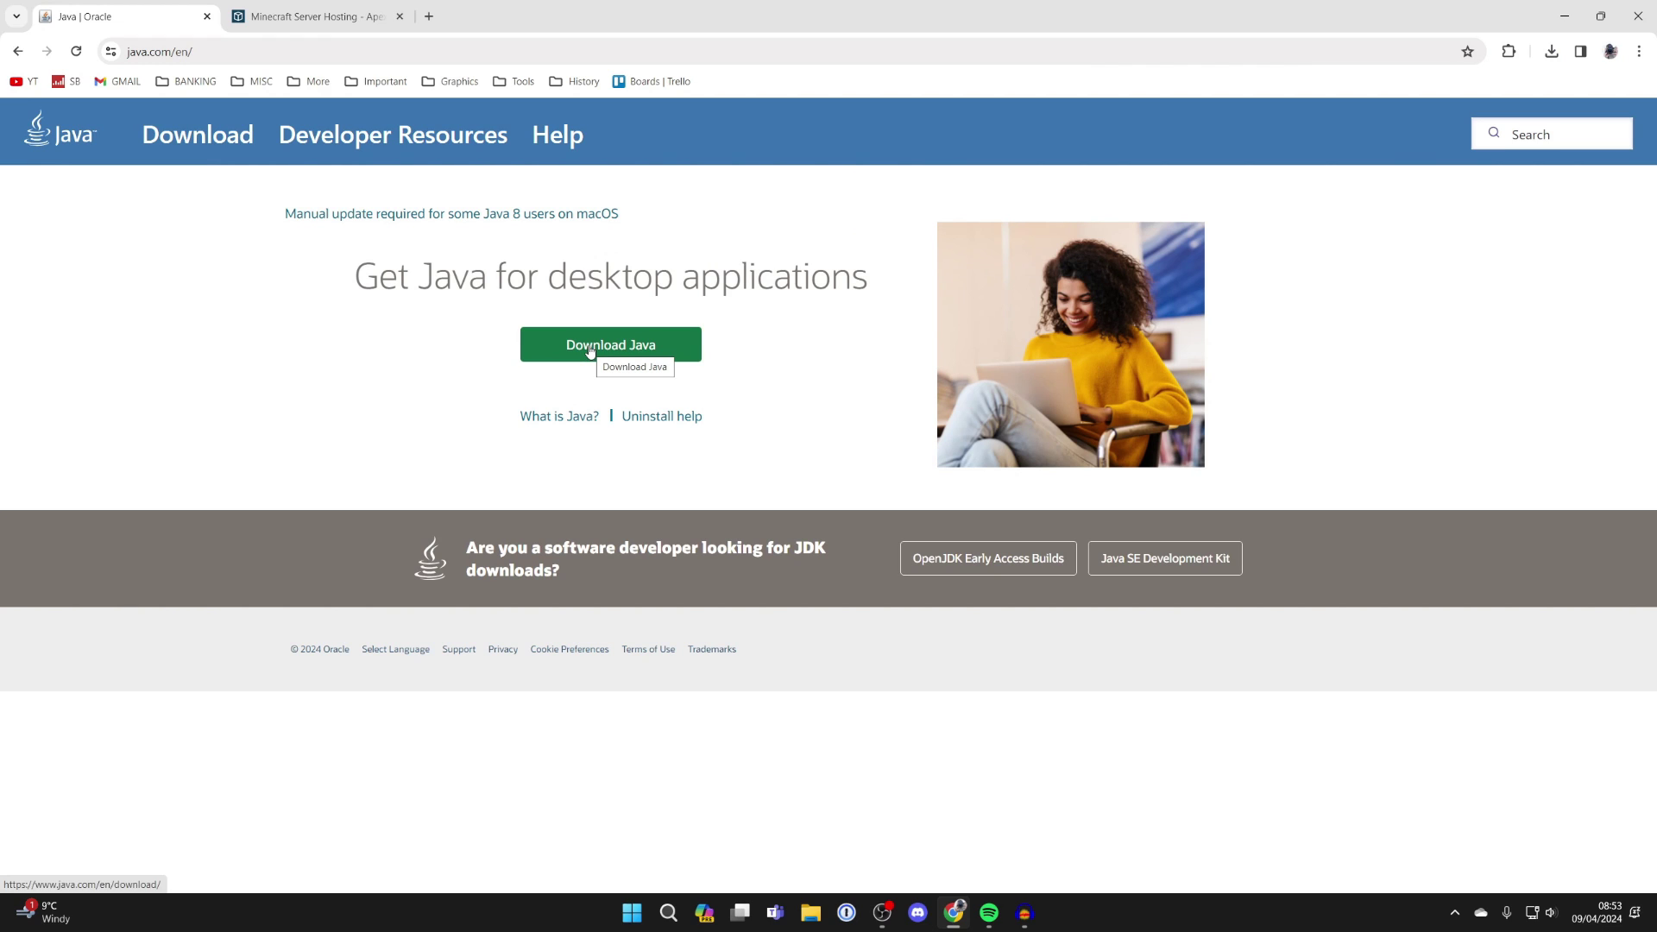
pyautogui.click(1564, 8)
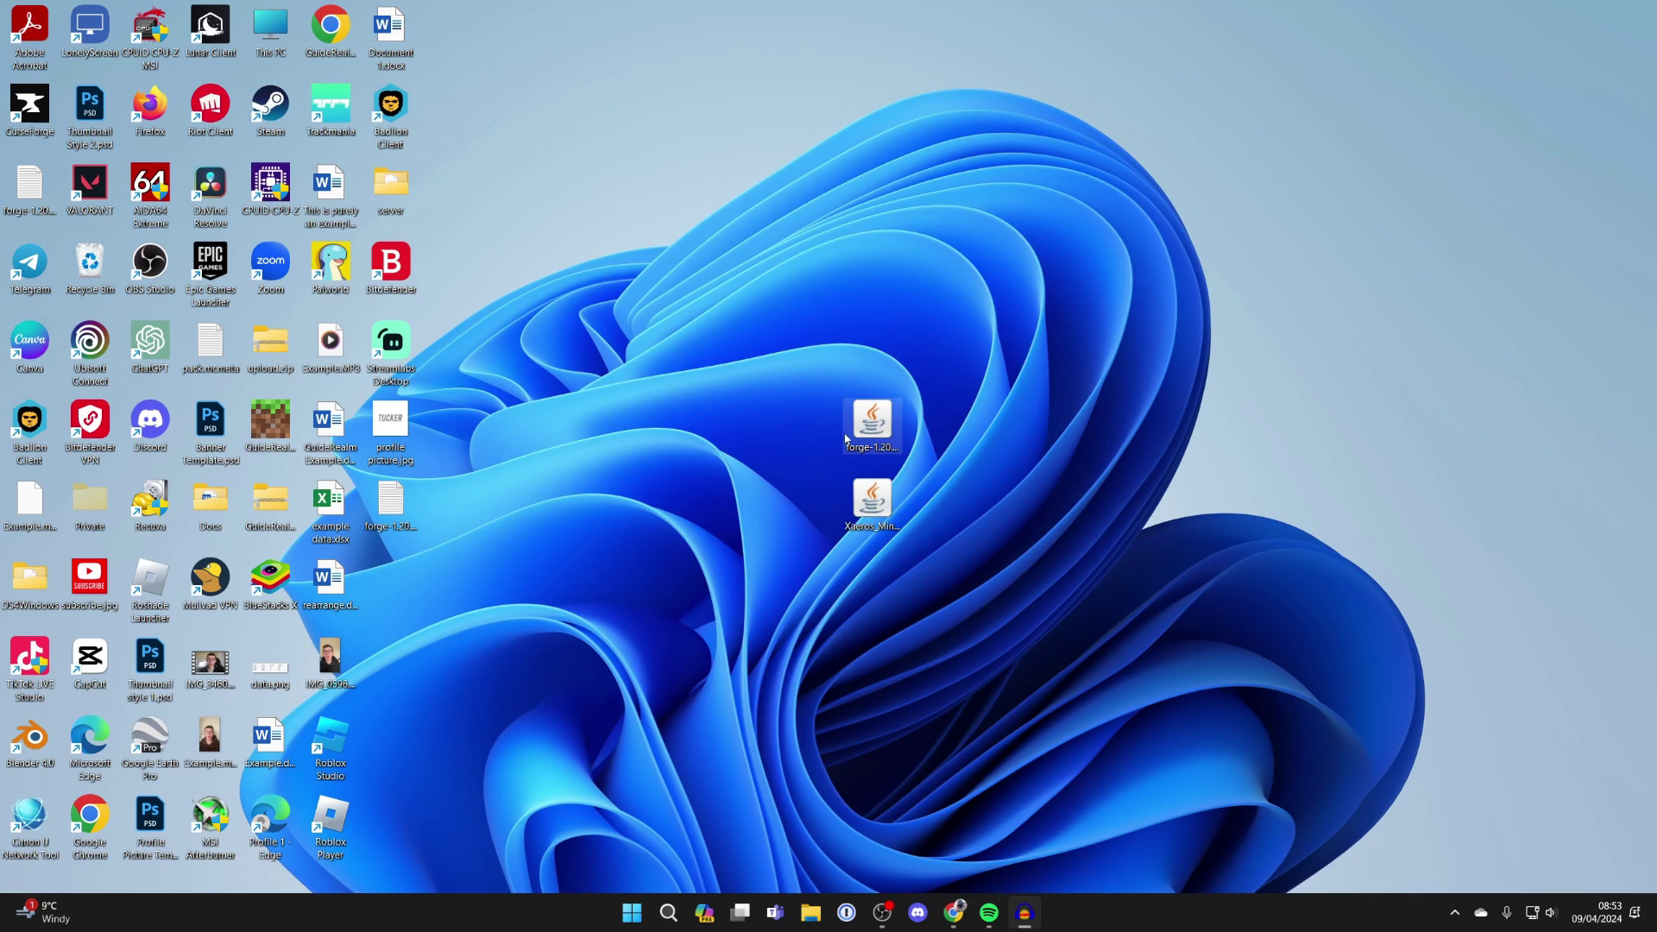
# Set the Forge jar file to always open with Java(TM) Platform SE binary, and cancel the installer that launches.
pyautogui.click(873, 414)
pyautogui.rightClick(876, 425)
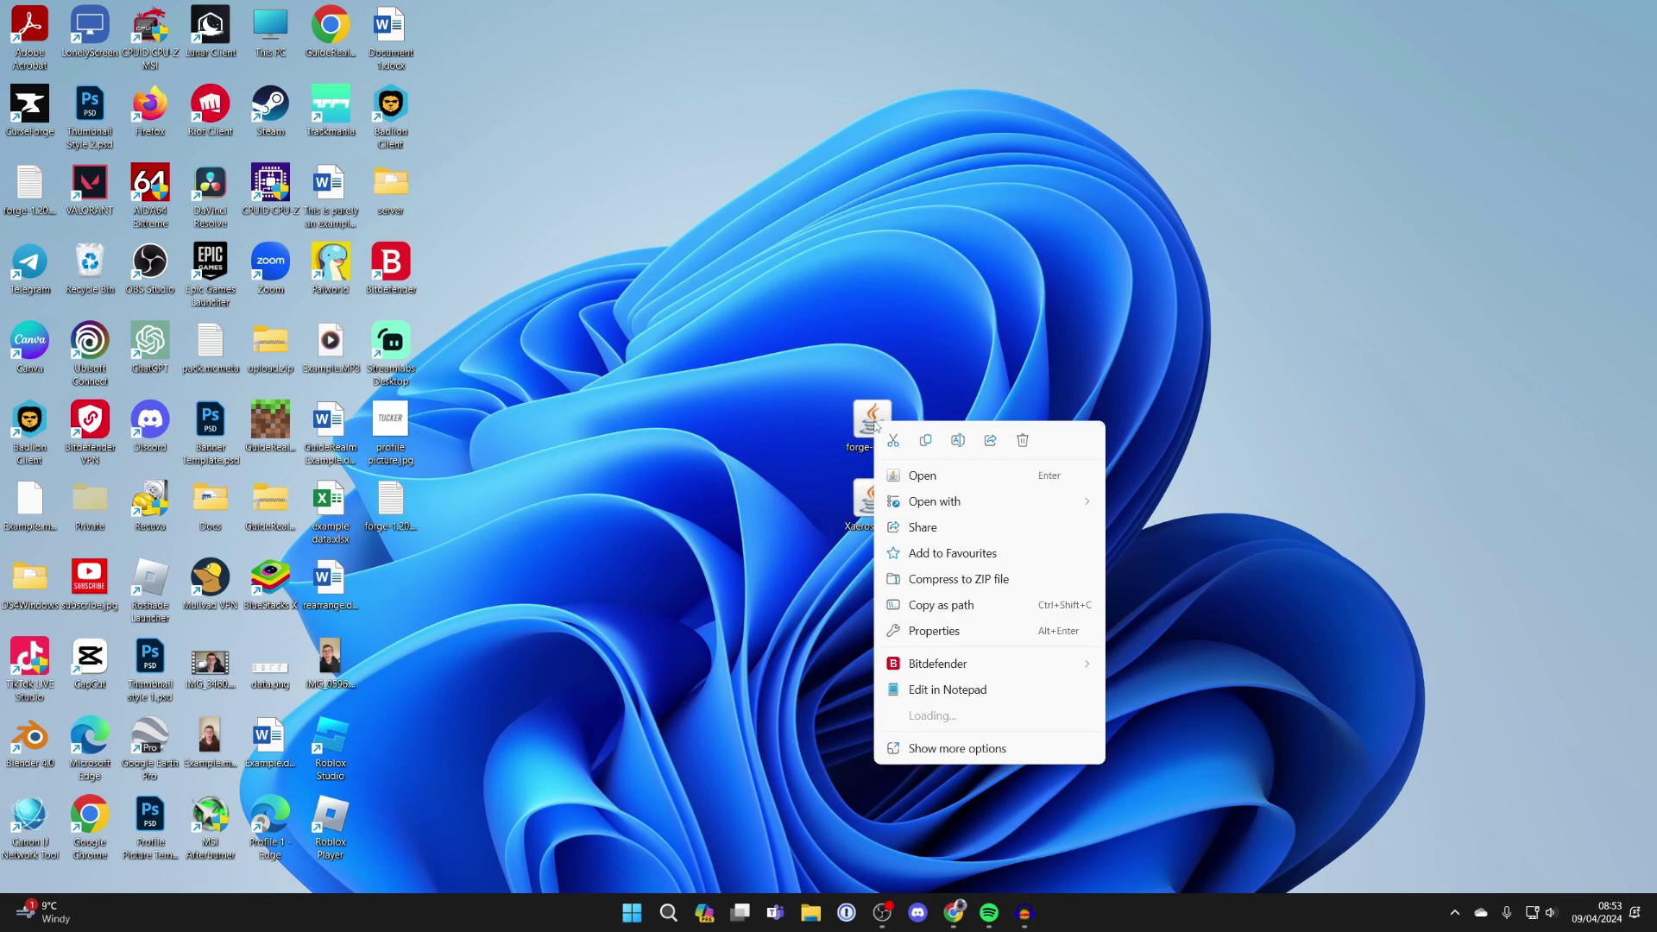
pyautogui.moveTo(933, 509)
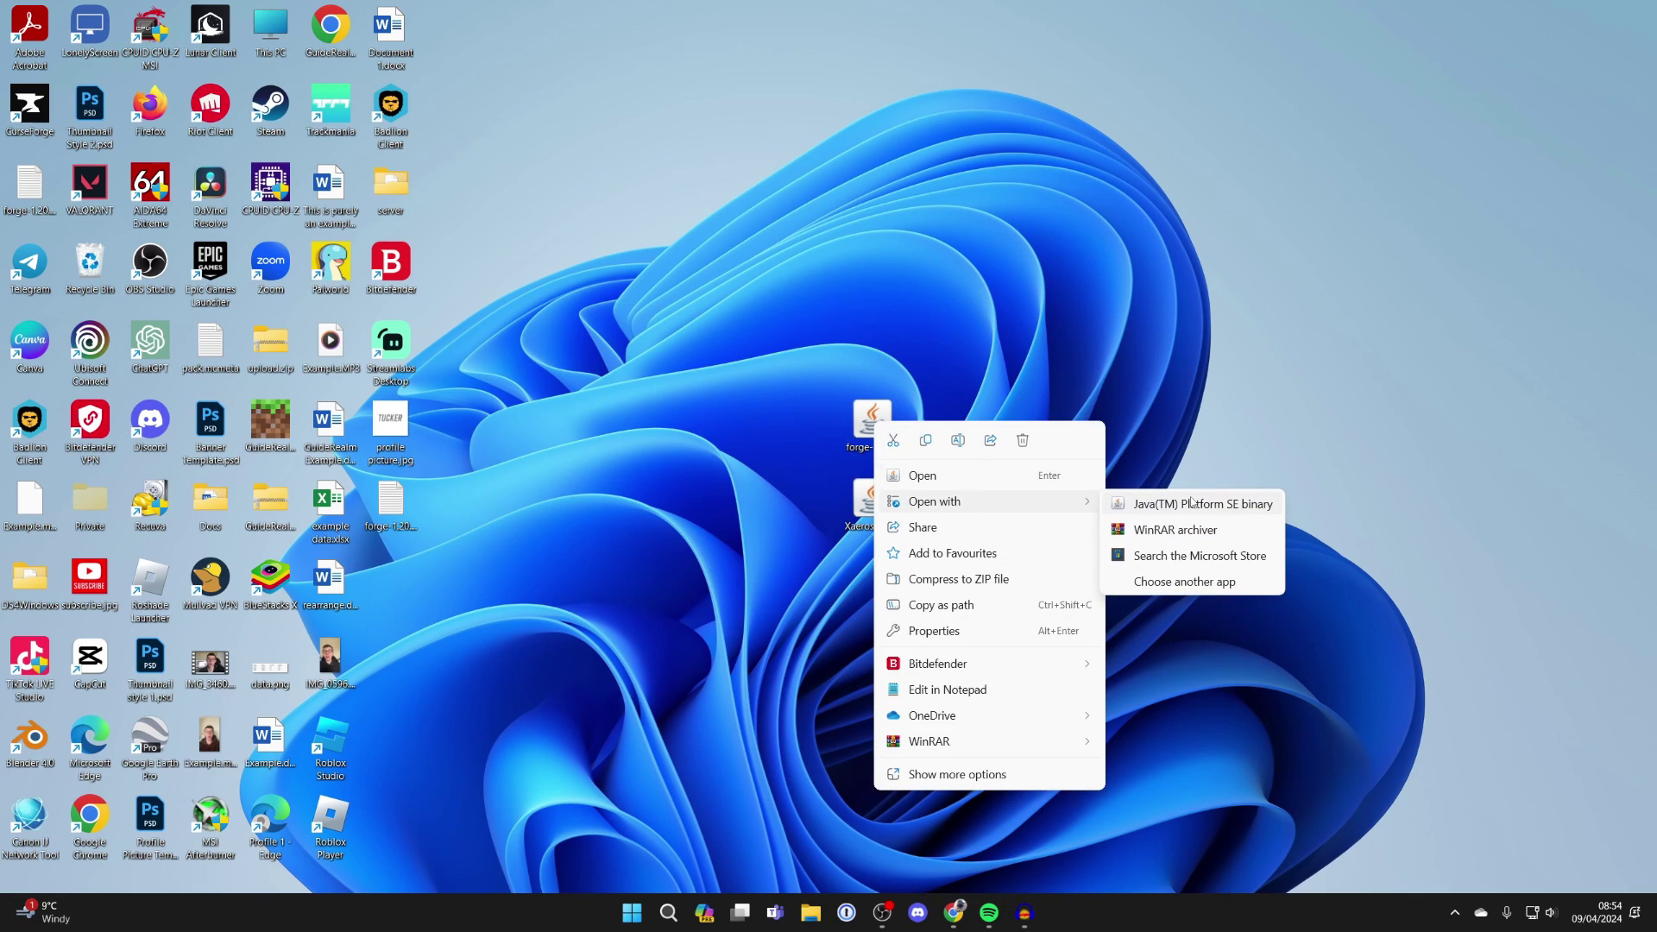
pyautogui.click(1197, 582)
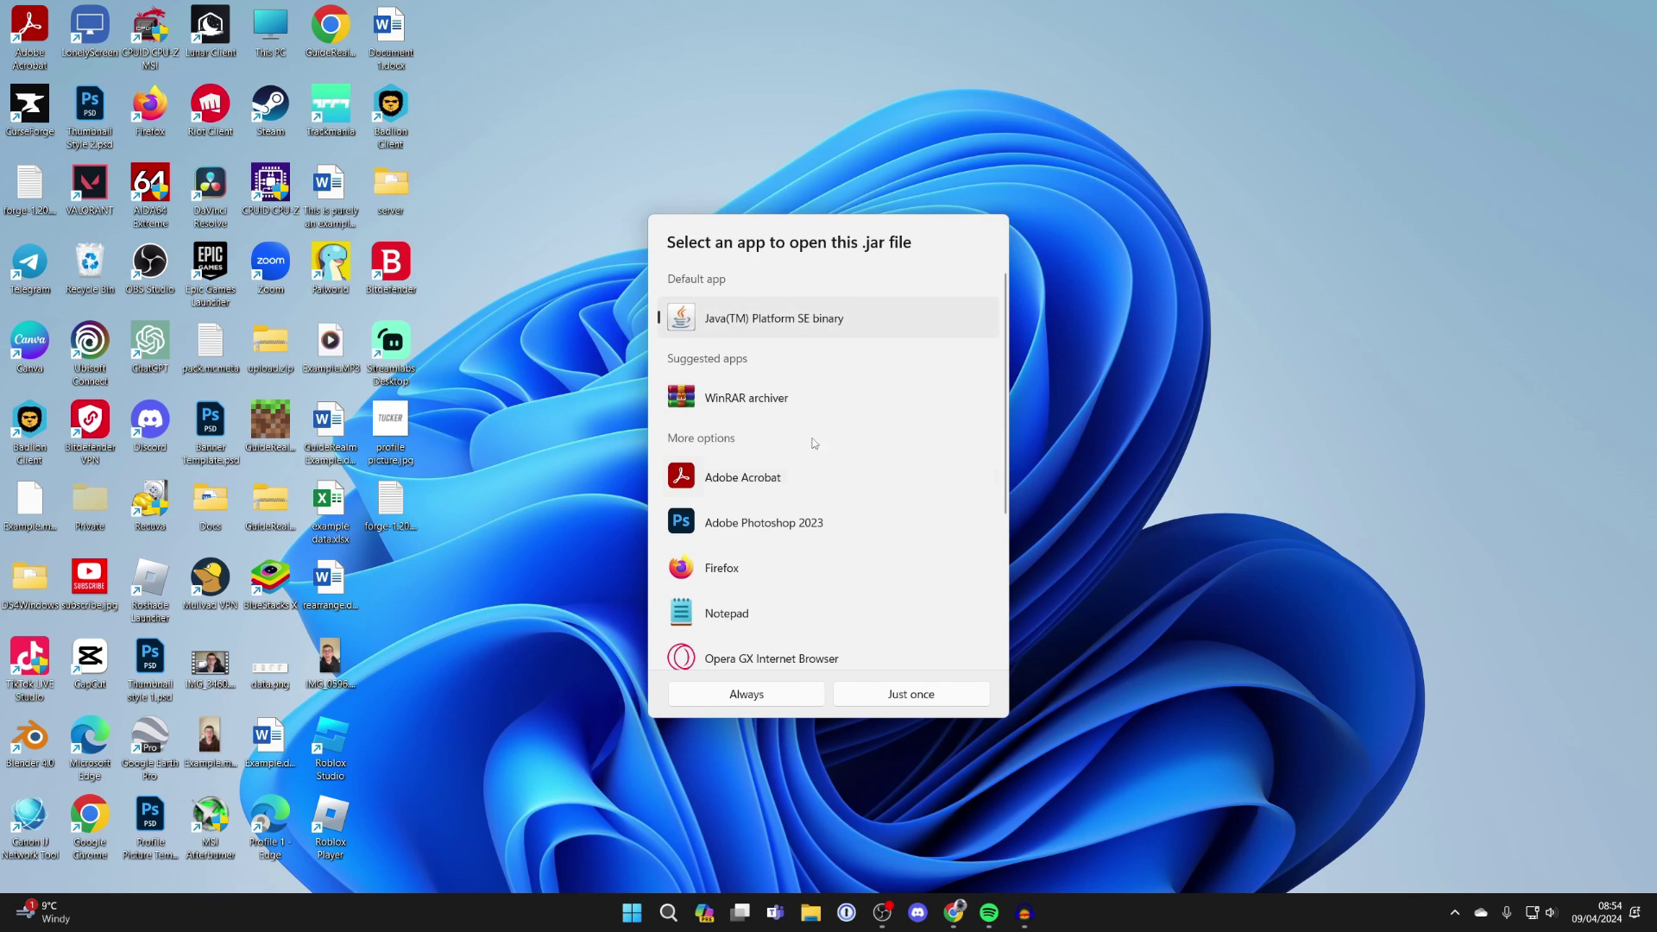
pyautogui.click(778, 694)
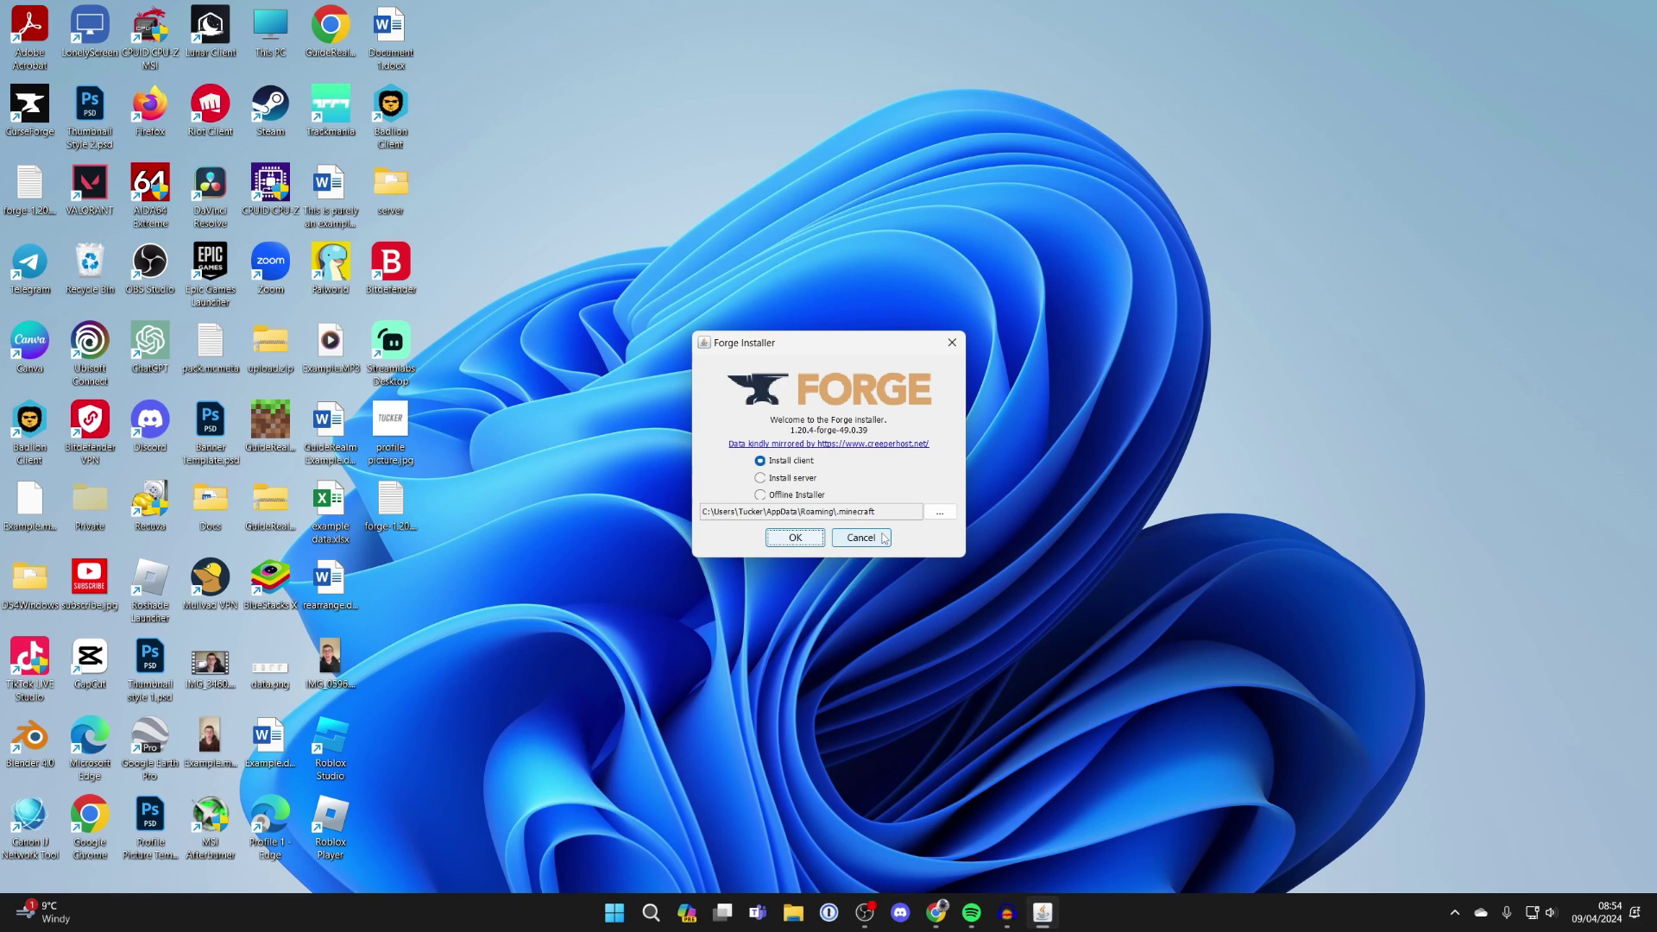
pyautogui.click(884, 538)
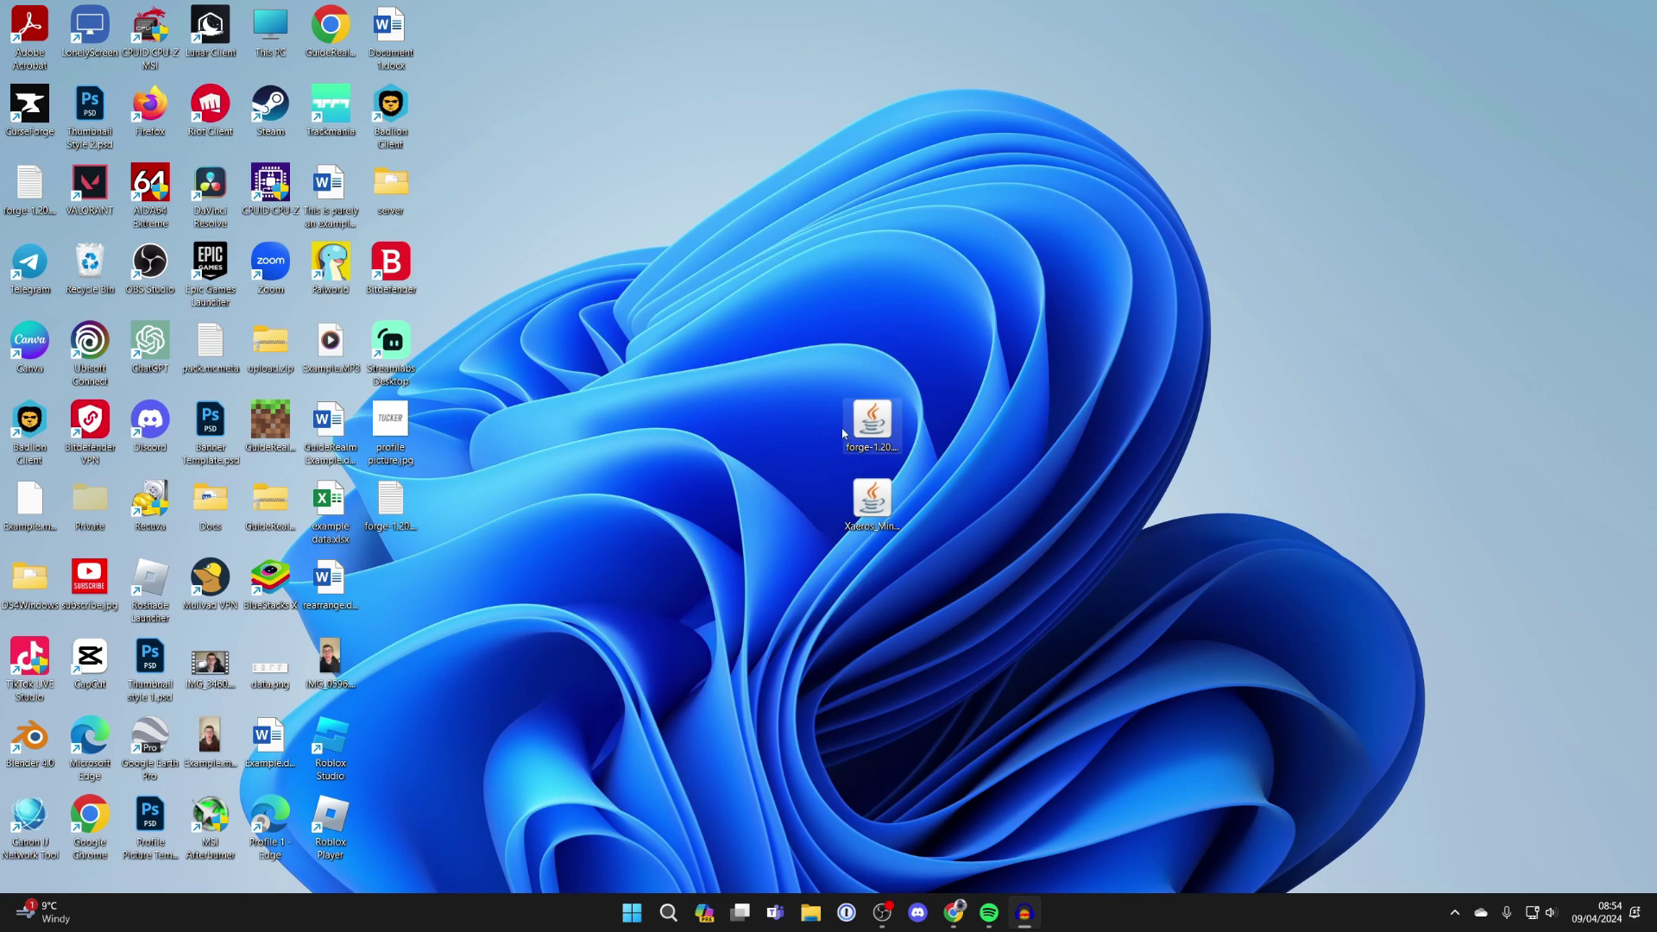
# Run the Forge installer jar from the desktop and install the 1.20.4 client into the default .minecraft folder.
pyautogui.doubleClick(871, 420)
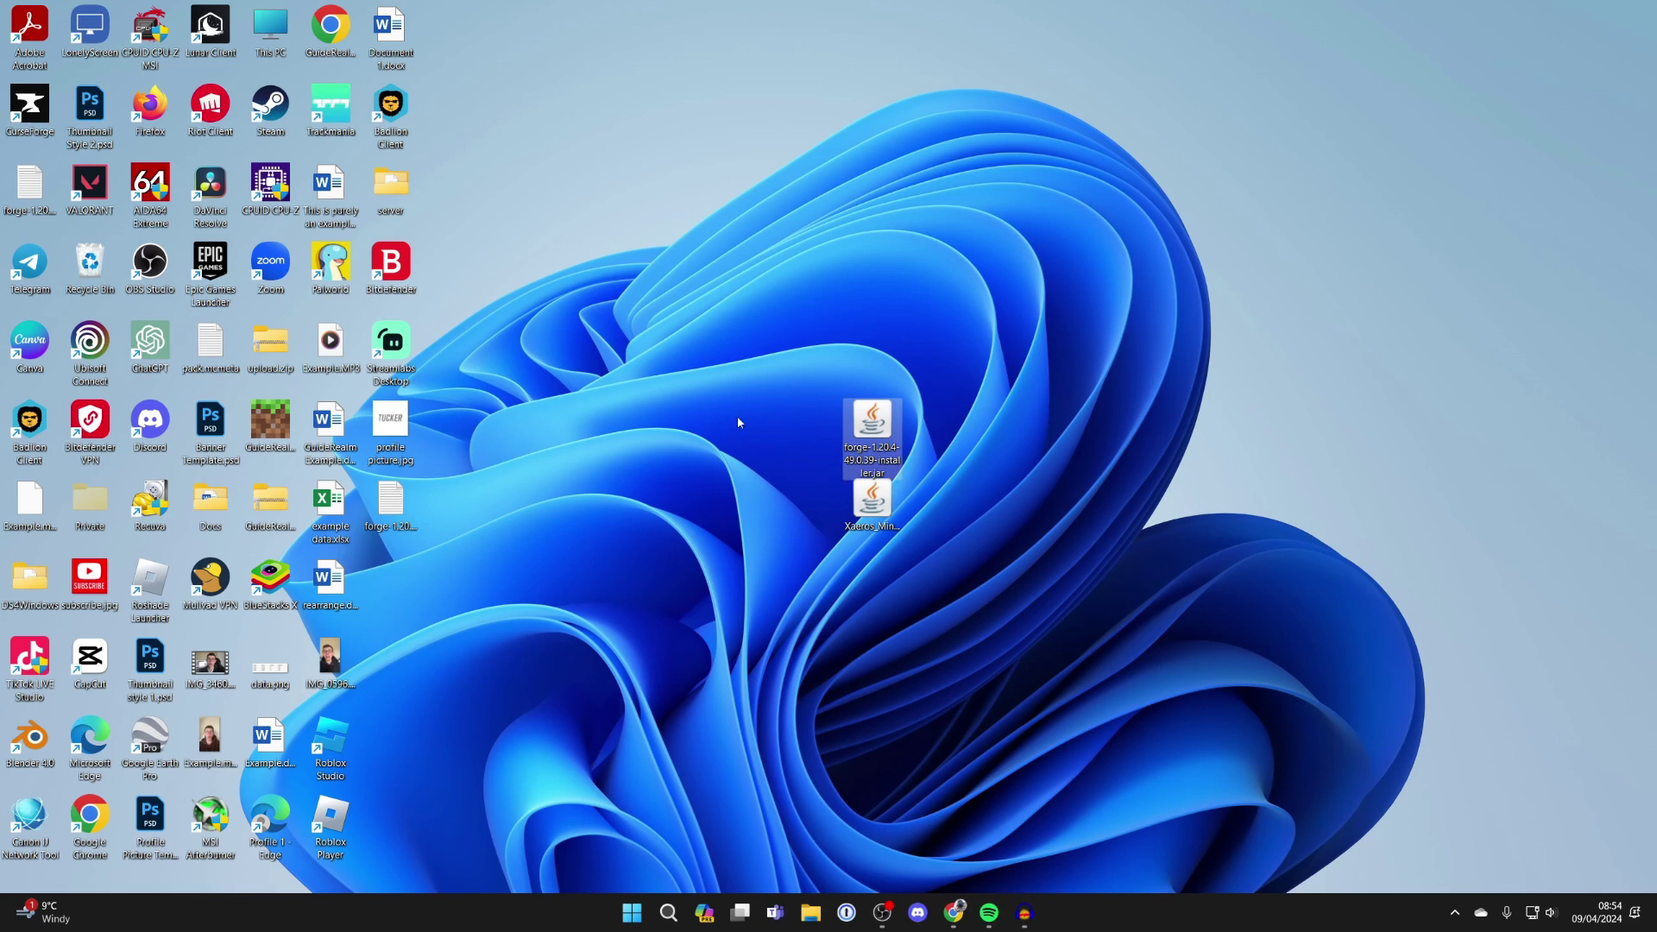
pyautogui.click(795, 465)
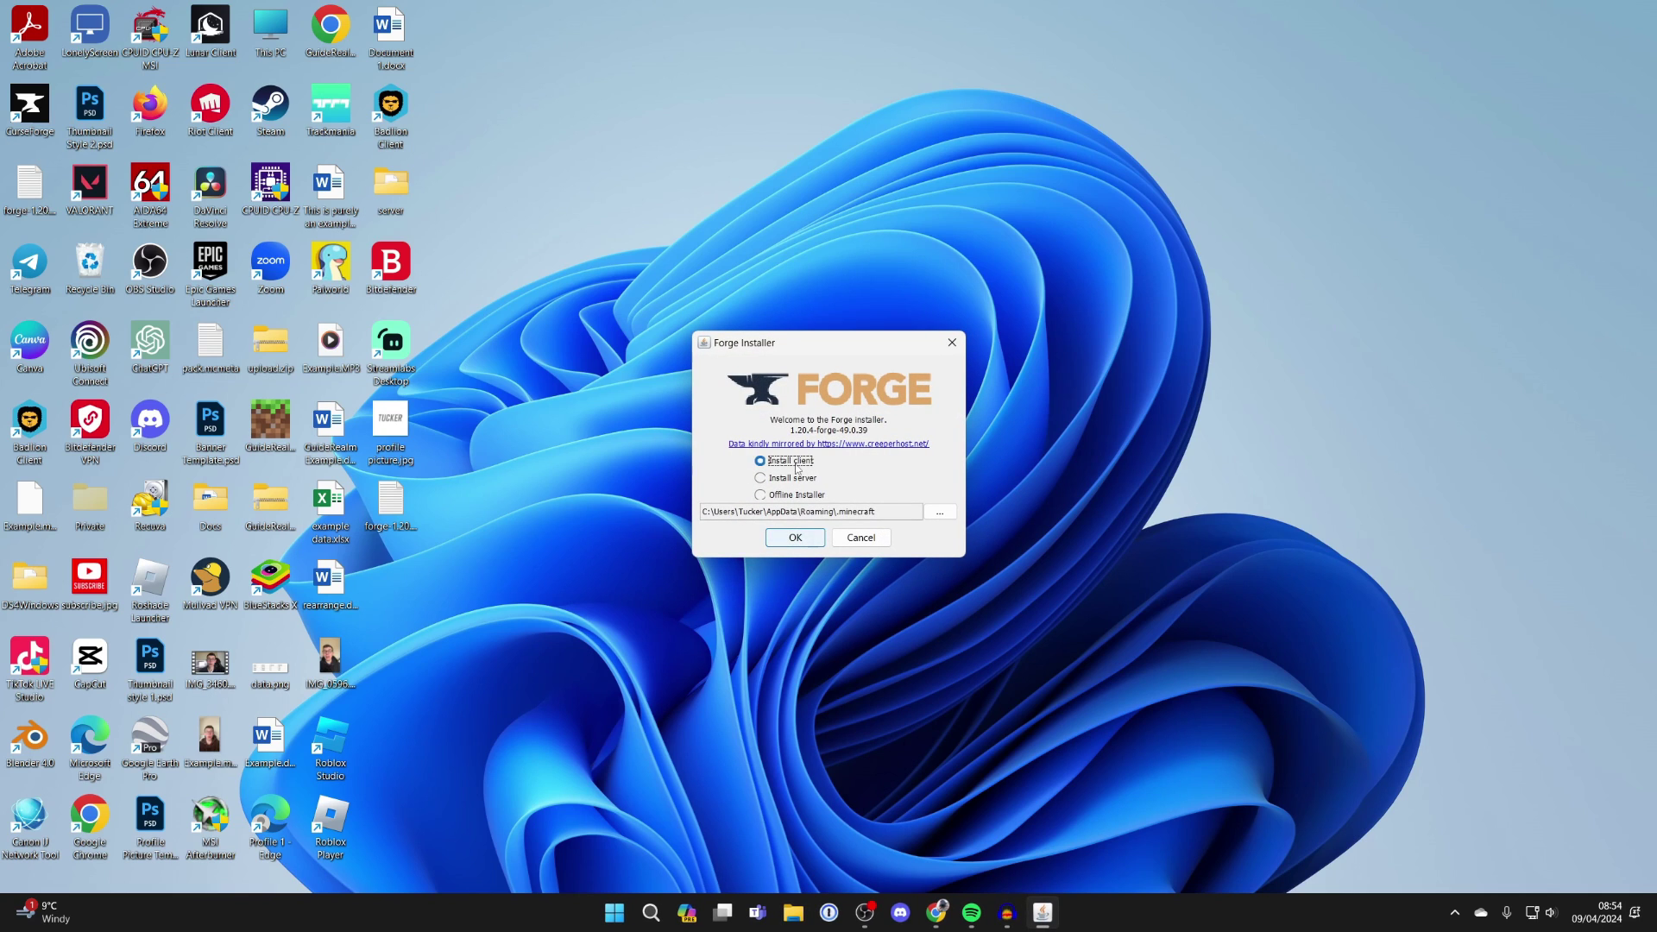
pyautogui.click(795, 536)
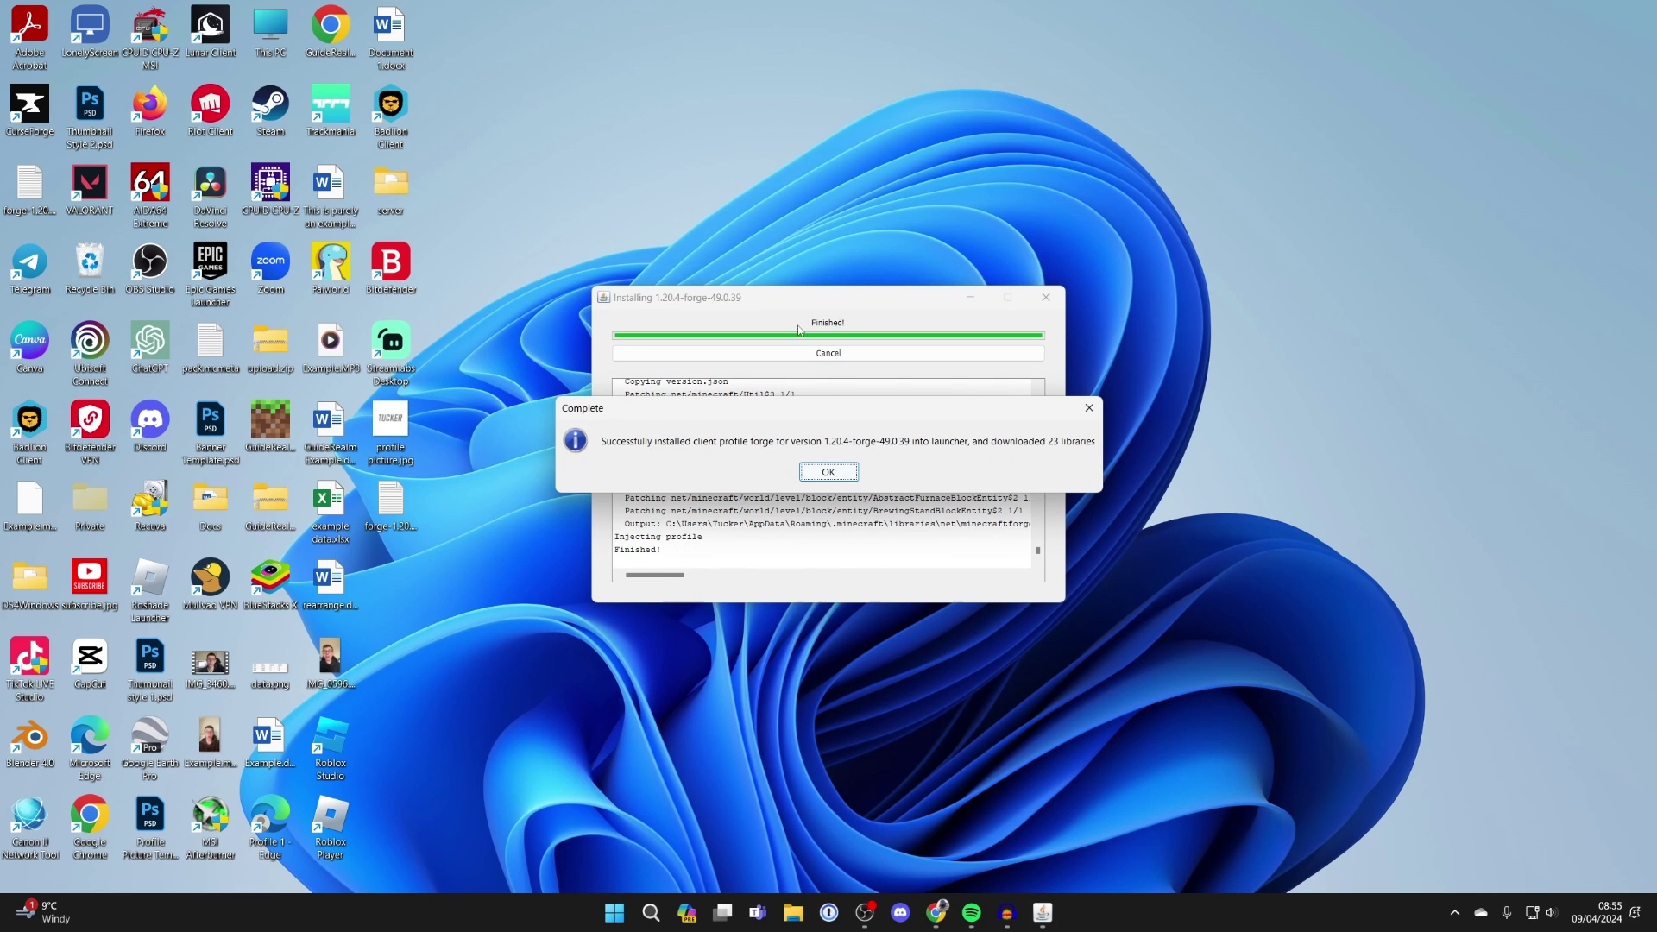
pyautogui.click(827, 477)
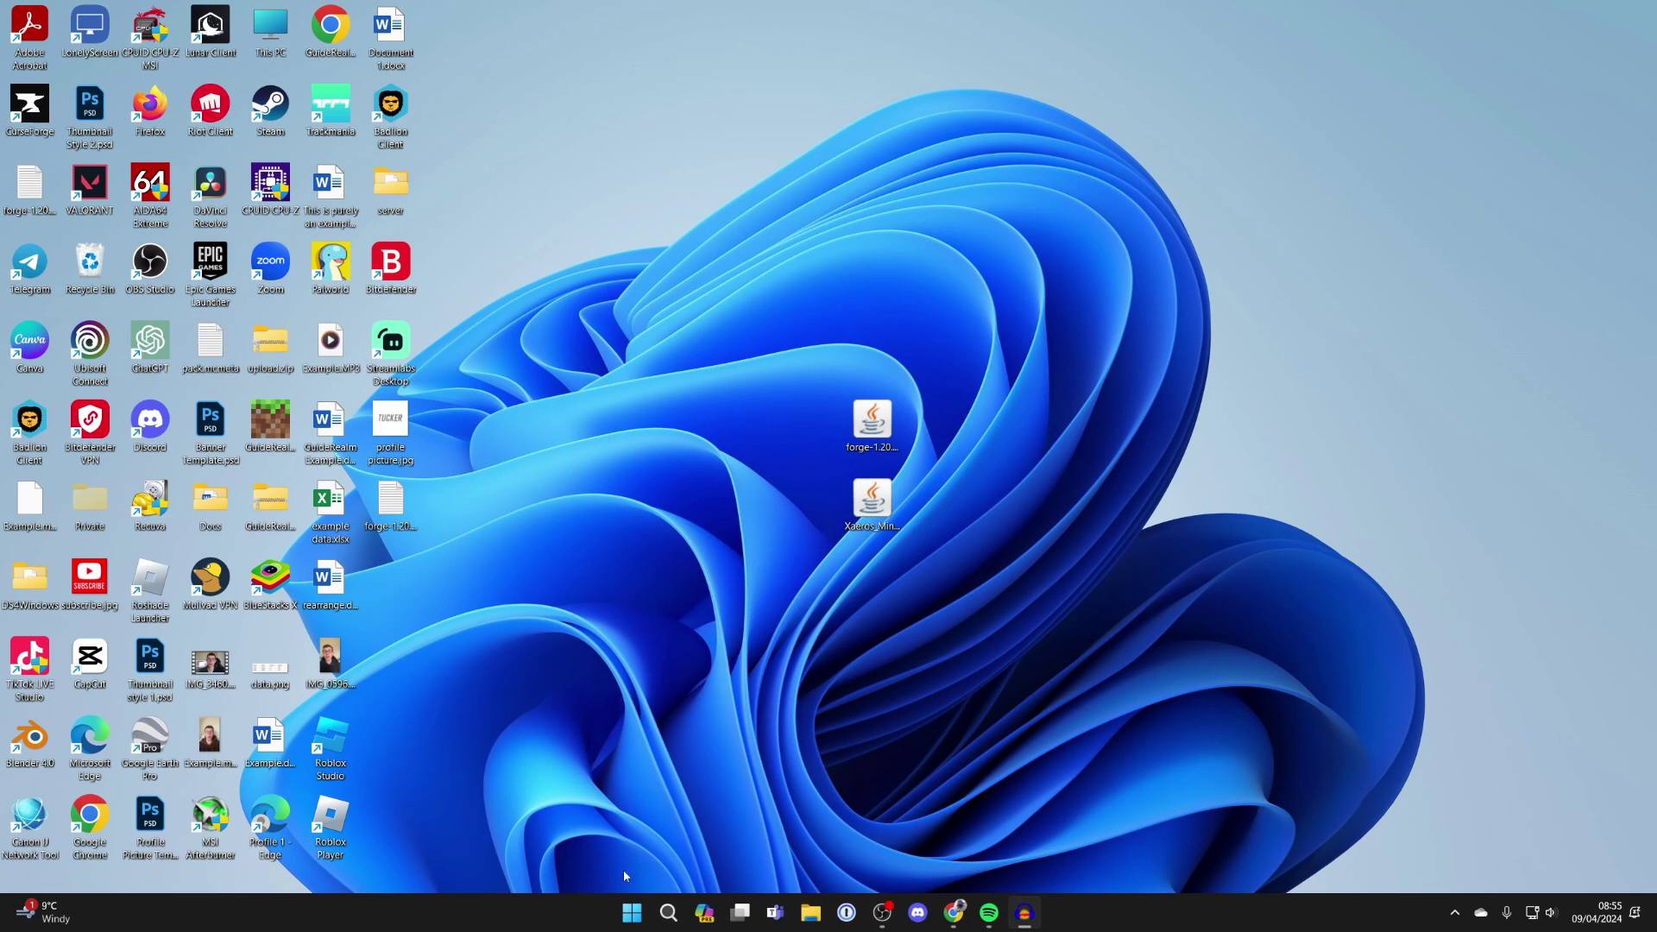
# Search the computer for Minecraft and switch to the Minecraft Launcher.
pyautogui.click(669, 913)
pyautogui.write('mine')
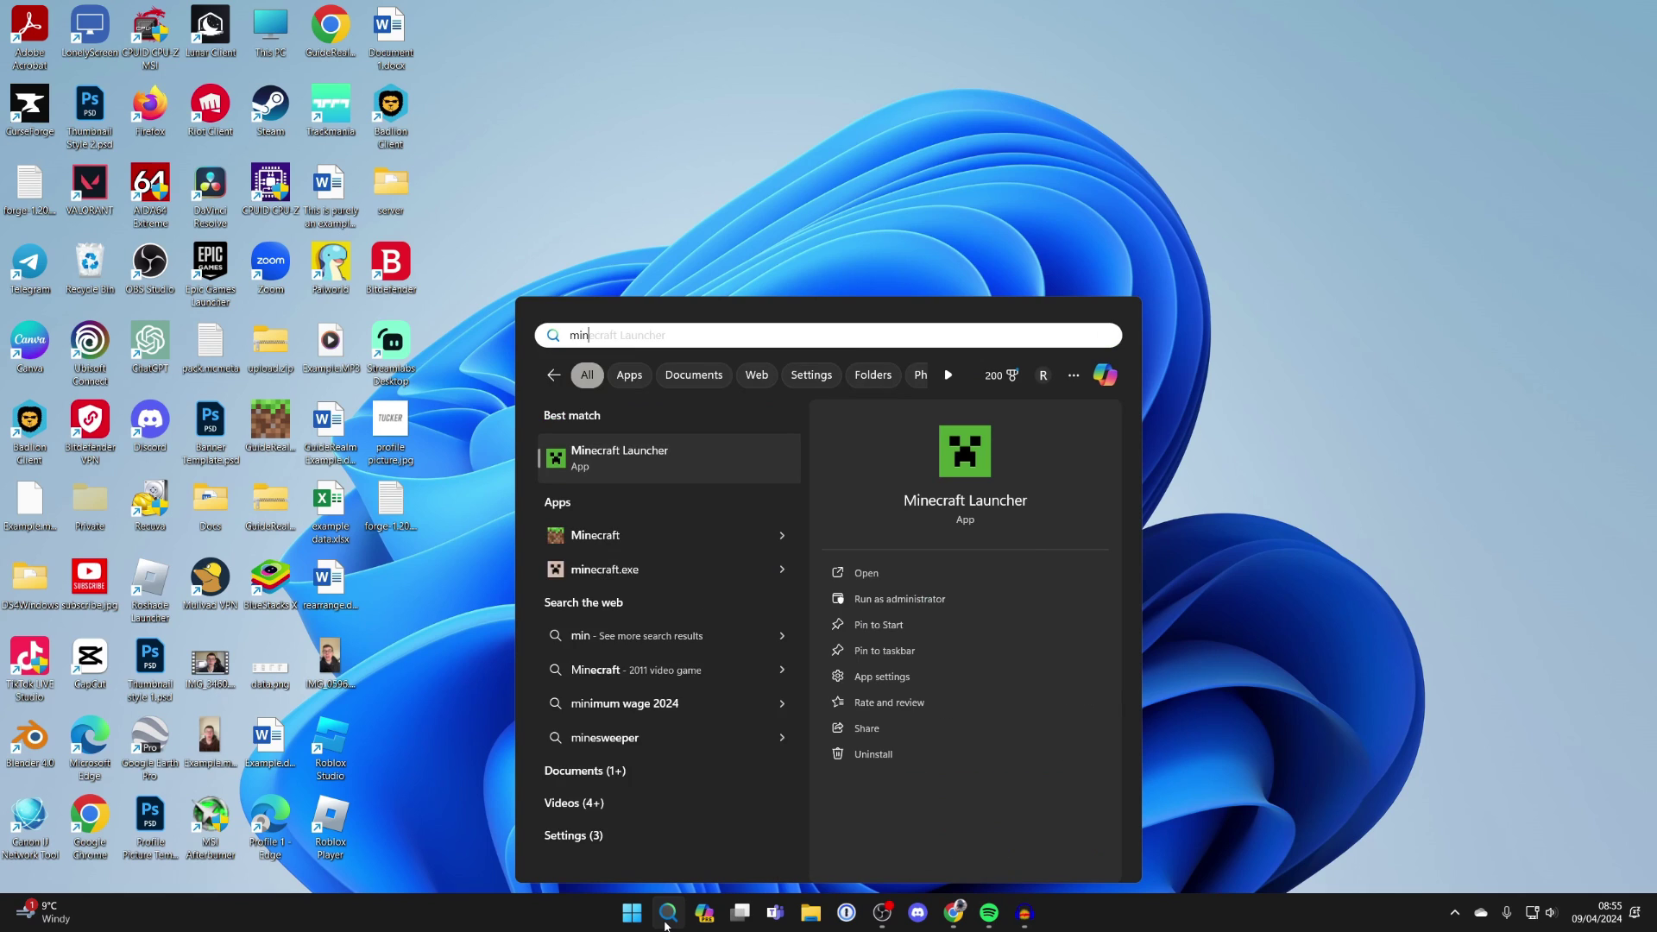
pyautogui.press('Return')
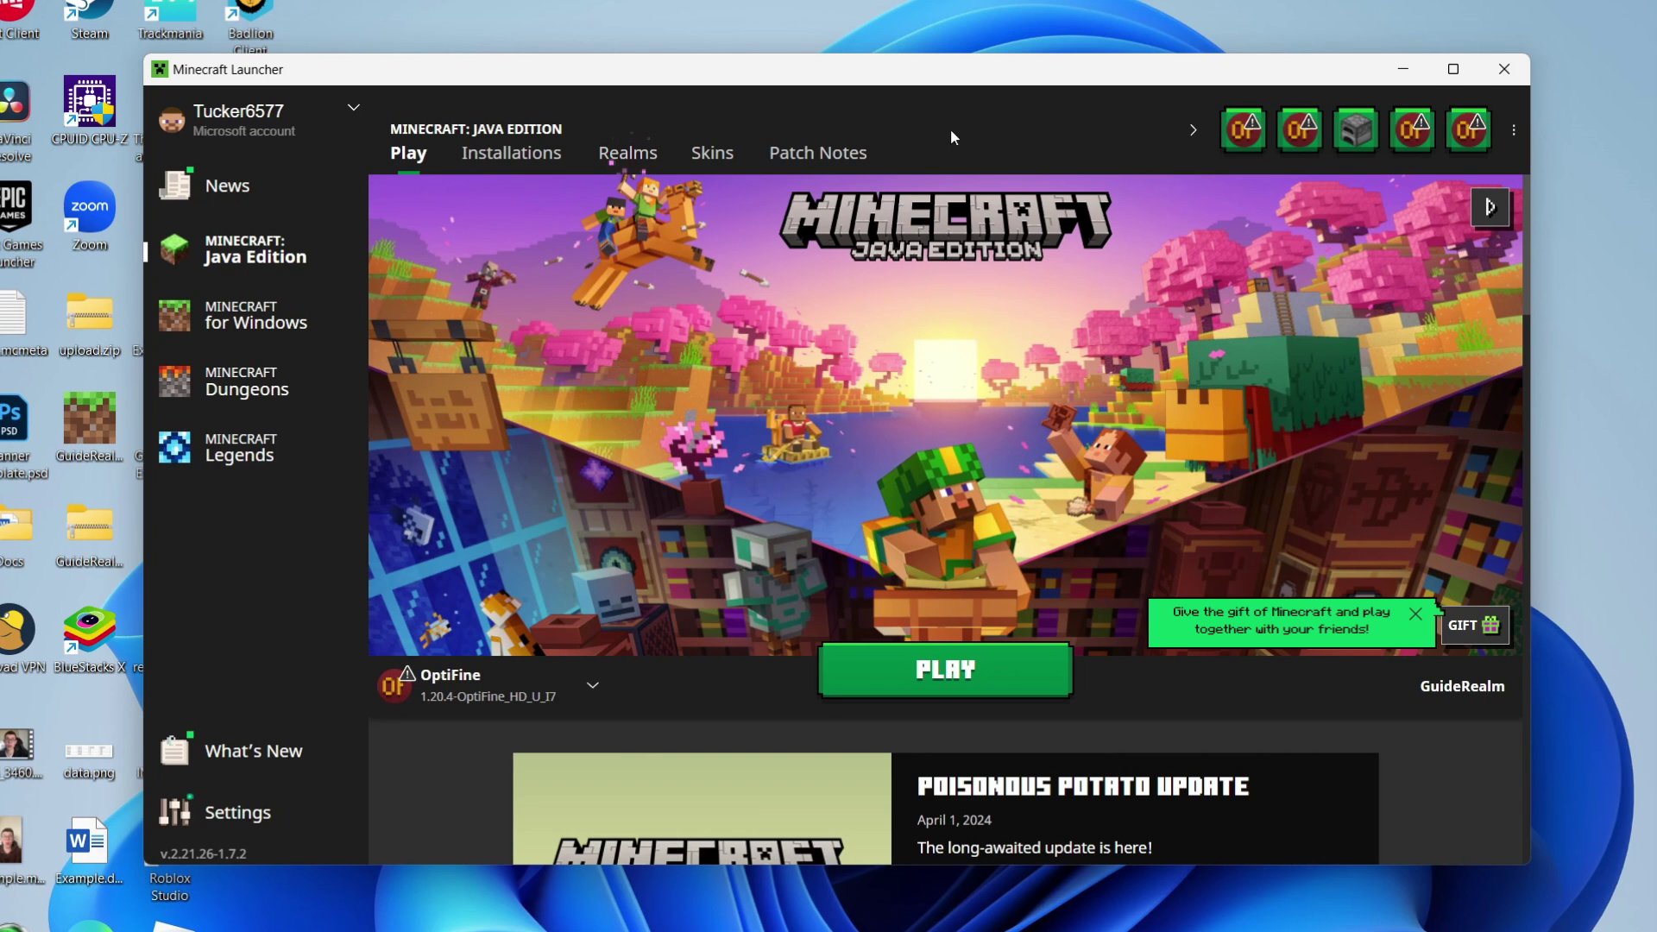
# Open the game folder of the forge 1.20.4 installation and go into its mods folder.
pyautogui.click(484, 154)
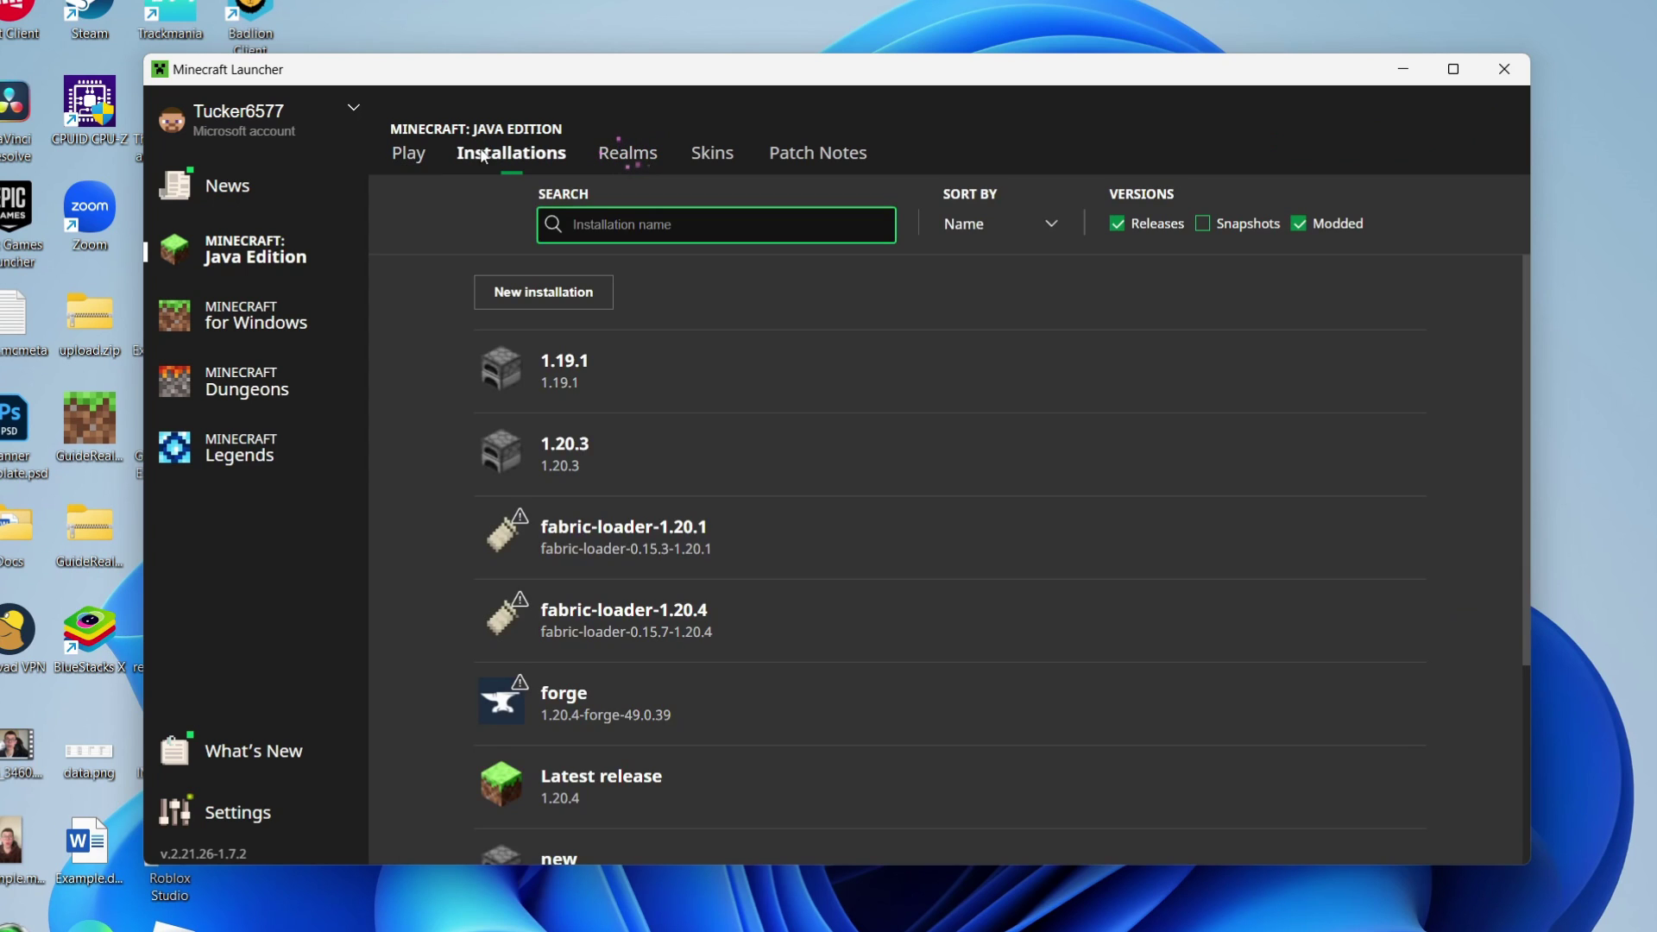
pyautogui.scroll(-3, 632, 337)
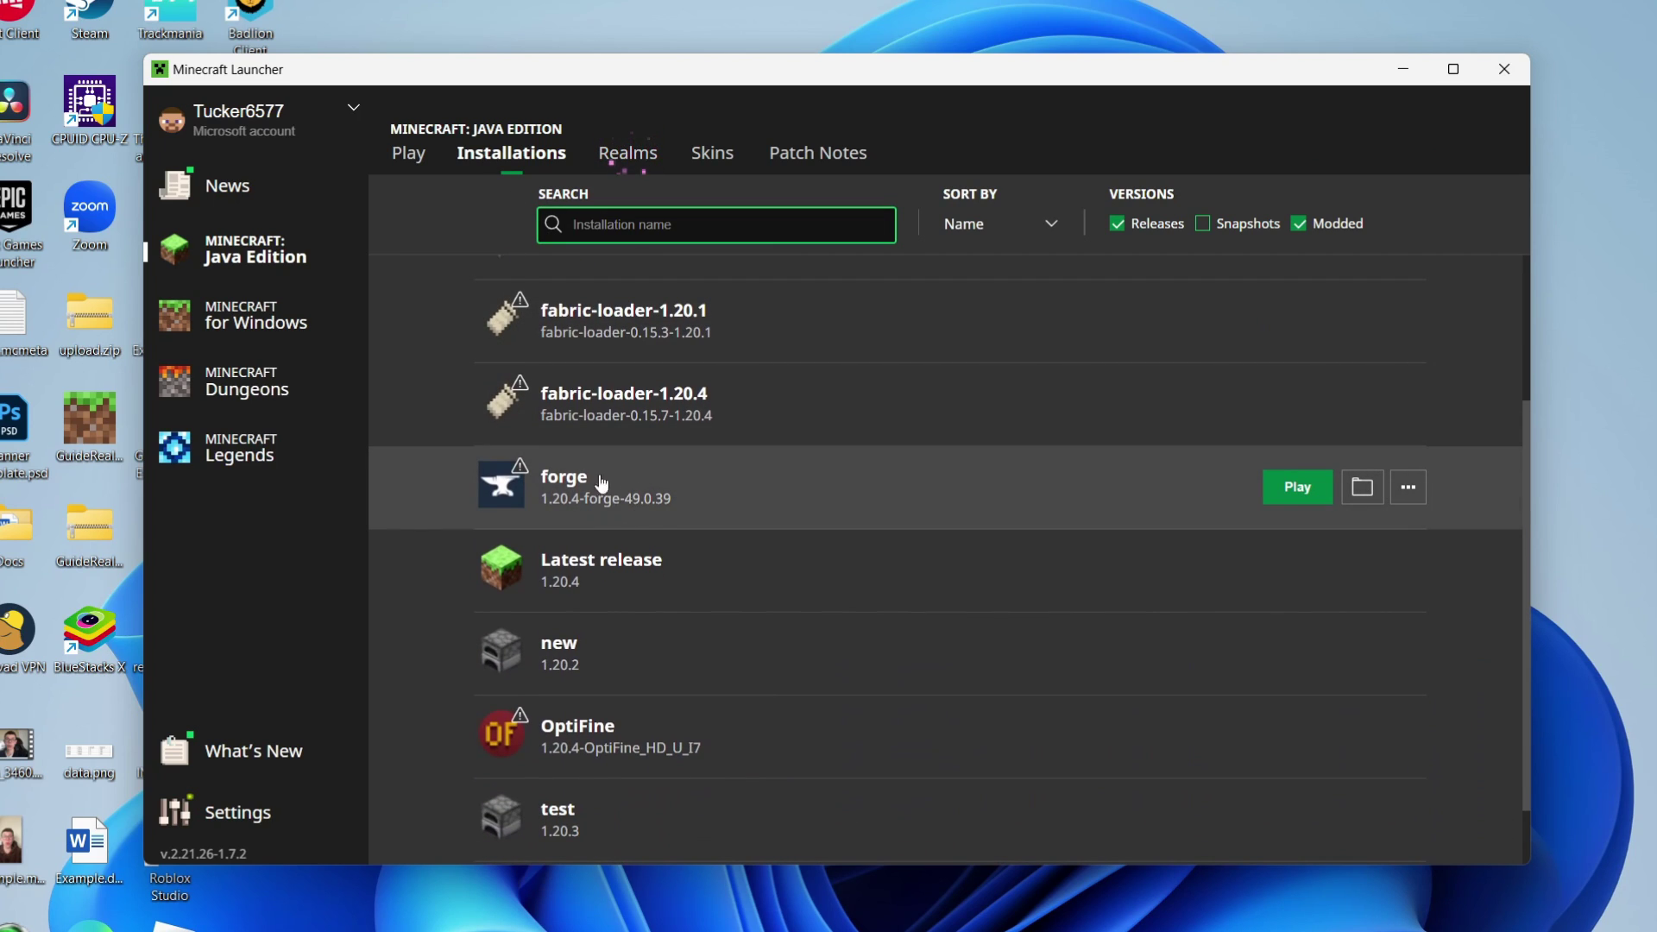
pyautogui.click(1354, 490)
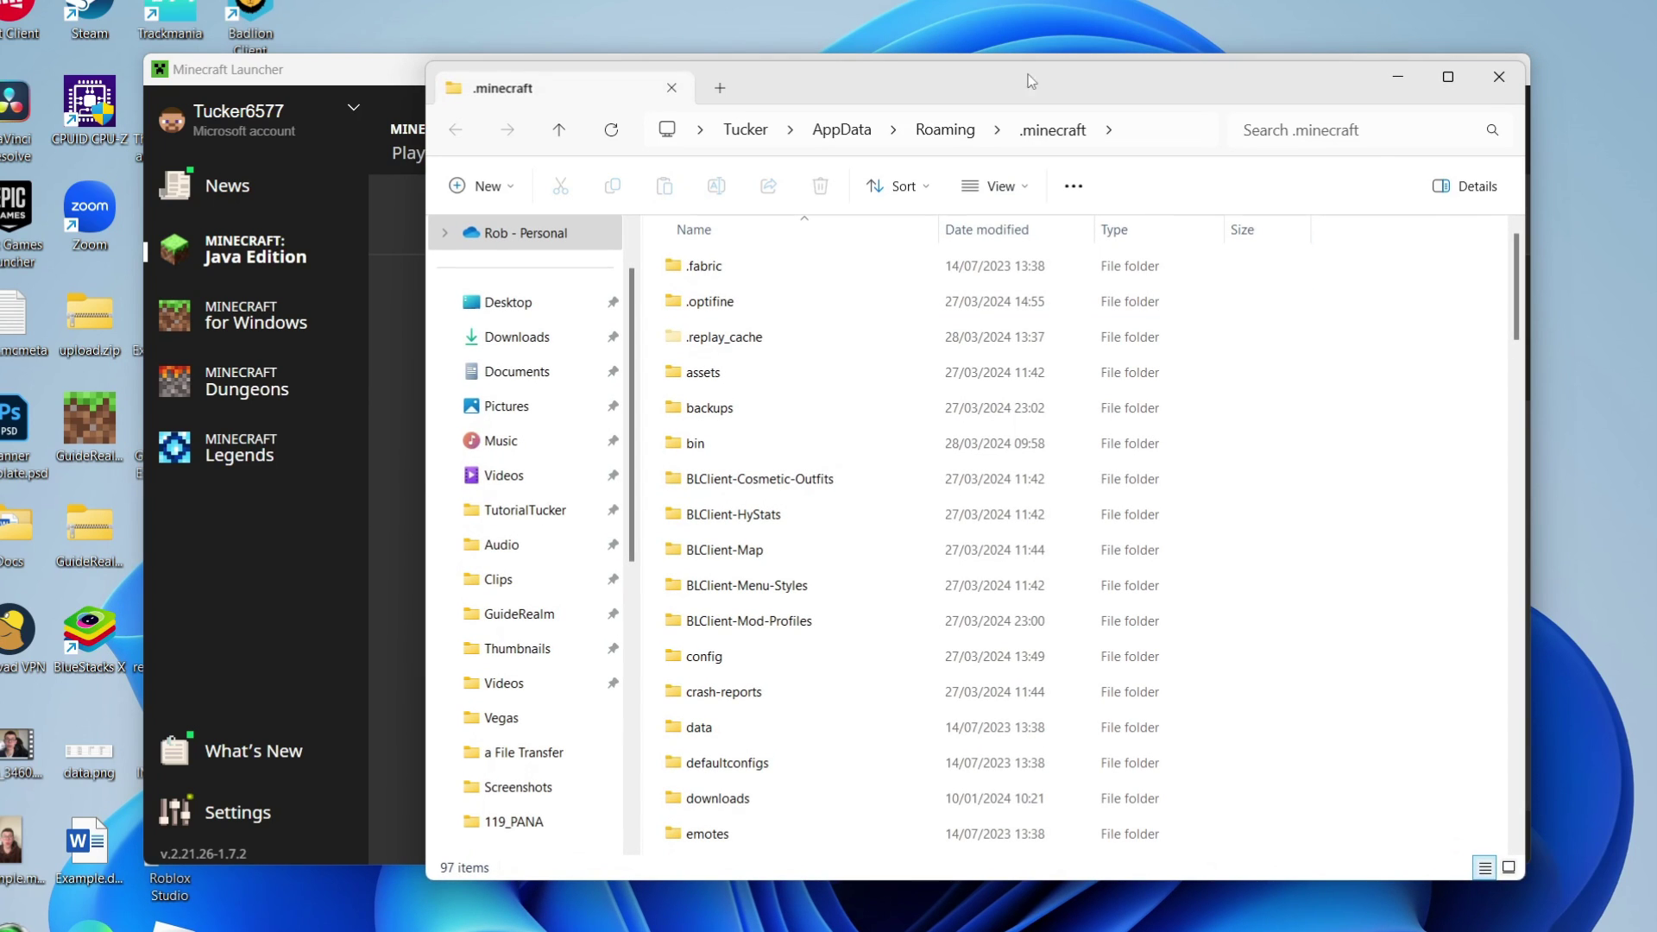
pyautogui.moveTo(772, 81); pyautogui.dragTo(685, 72)
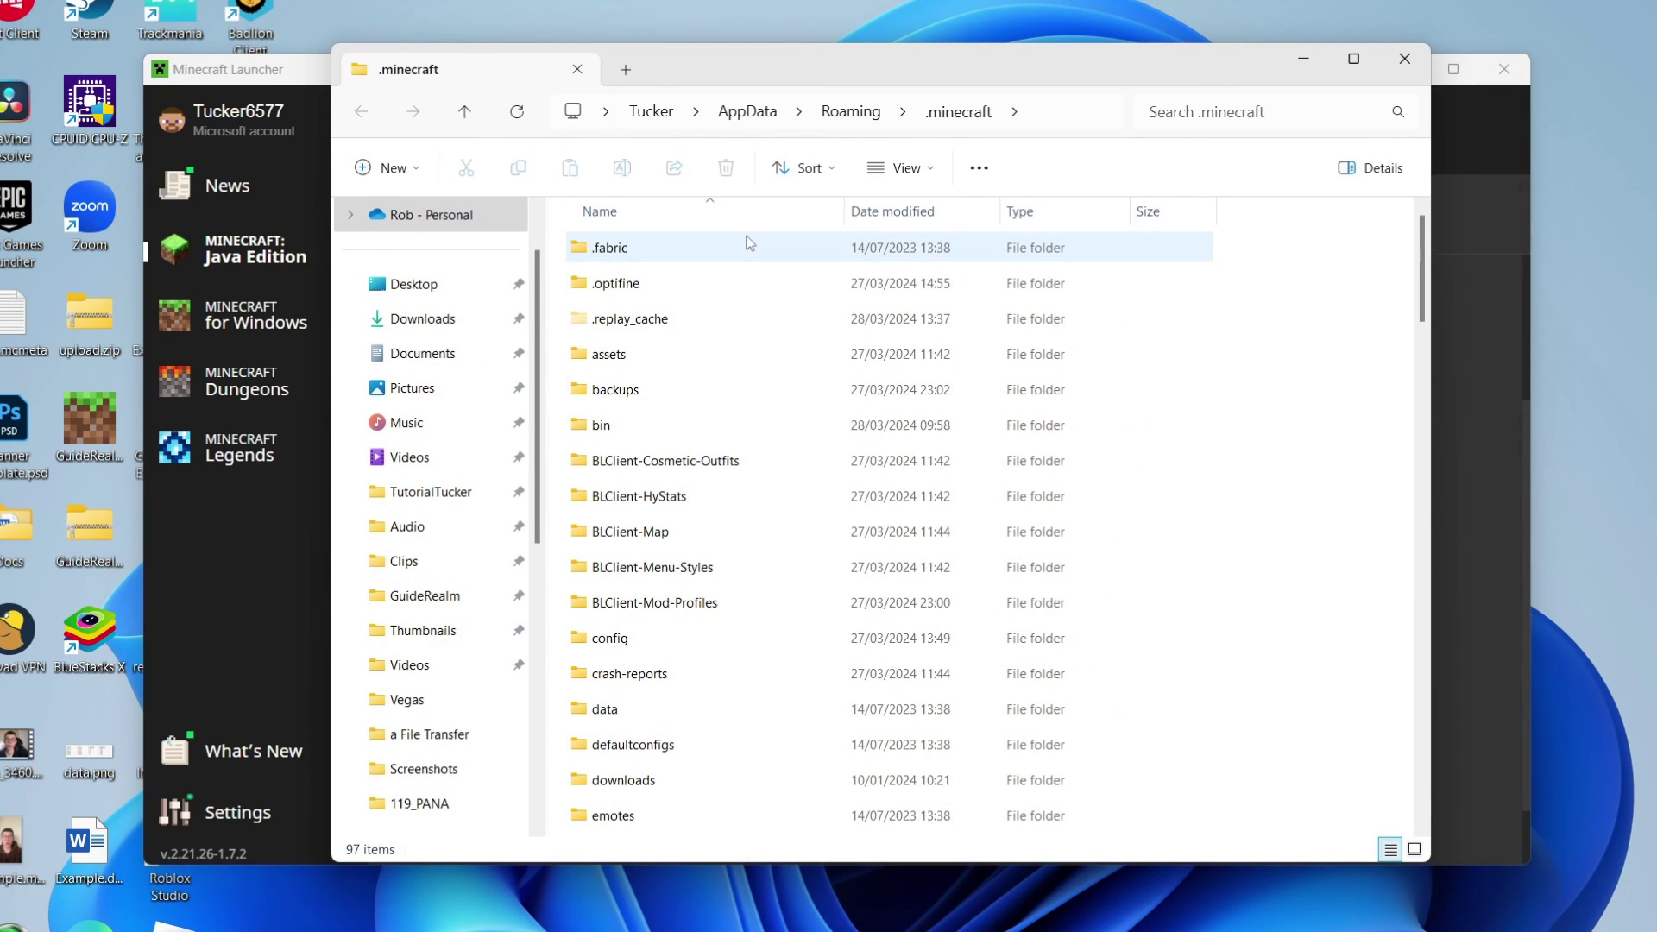
pyautogui.scroll(-2, 767, 306)
pyautogui.scroll(-2, 768, 305)
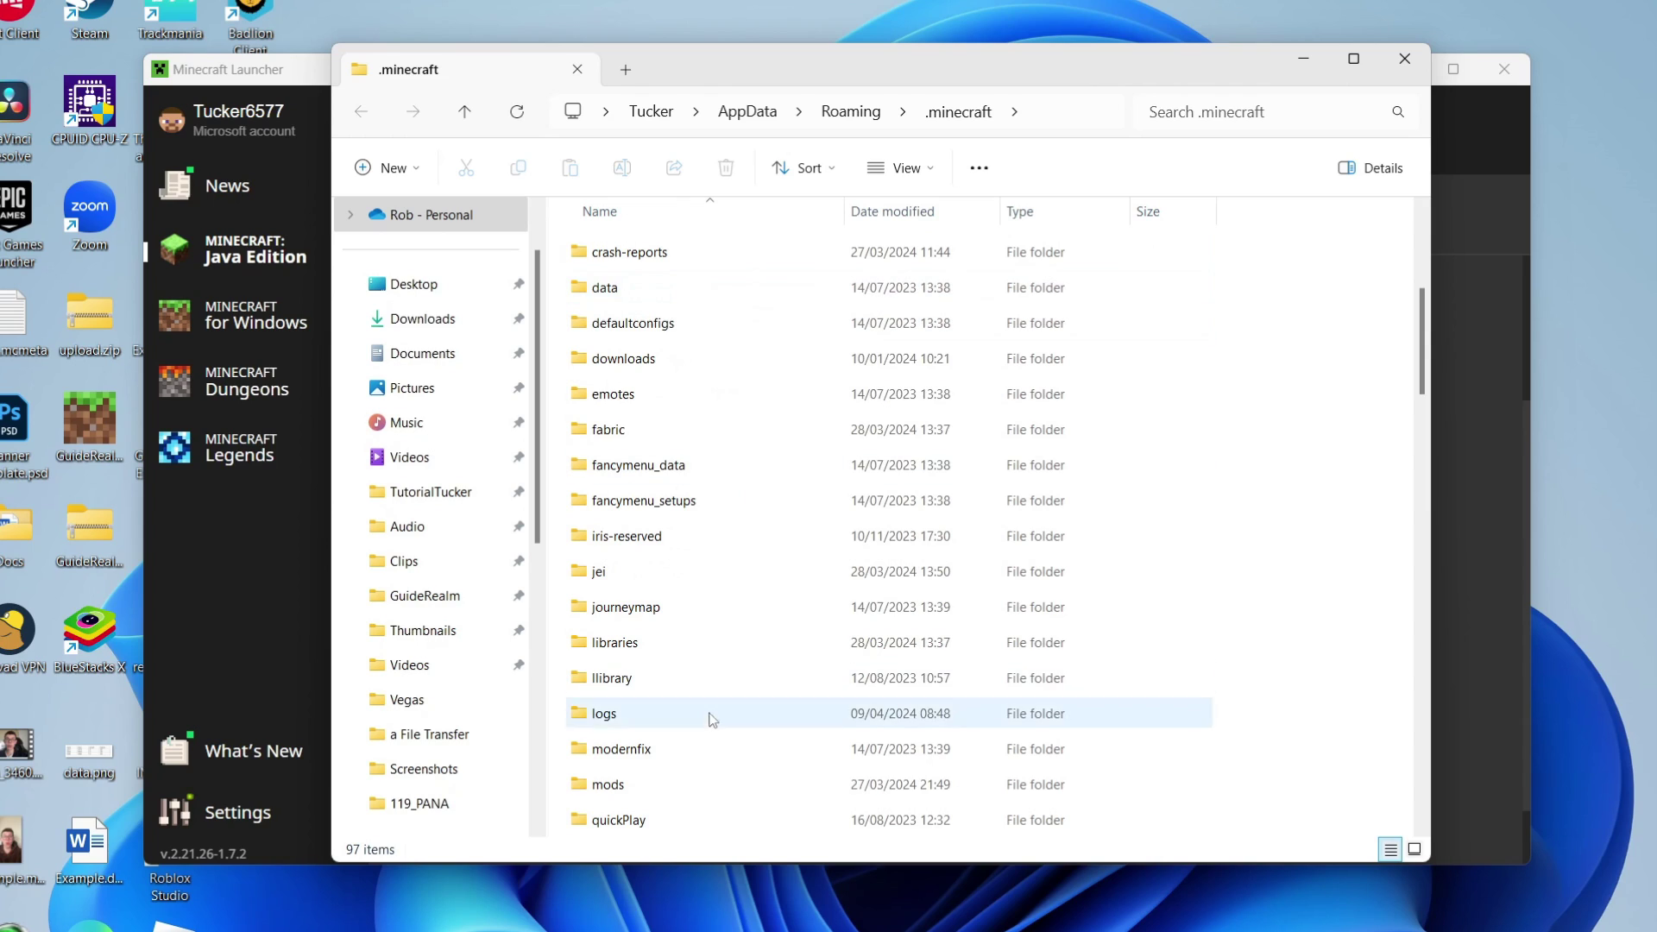
pyautogui.click(675, 784)
pyautogui.doubleClick(675, 781)
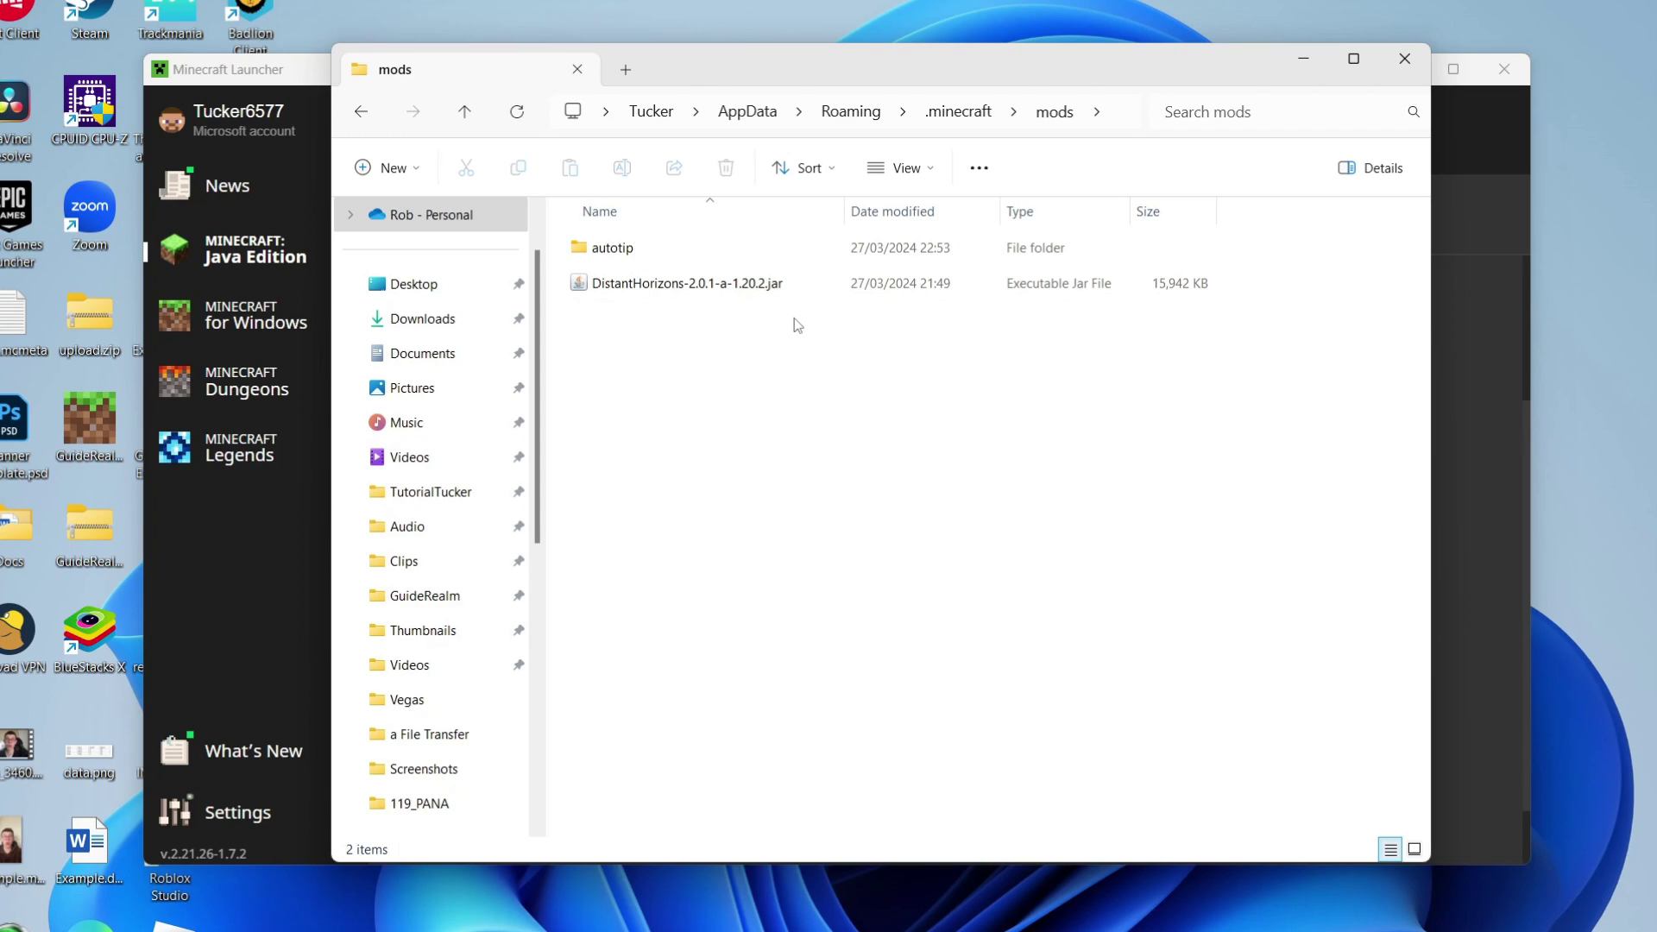
# Delete the autotip folder and DistantHorizons jar from mods, and move the Xaero's Minimap jar there from the desktop.
pyautogui.moveTo(739, 305); pyautogui.dragTo(850, 261)
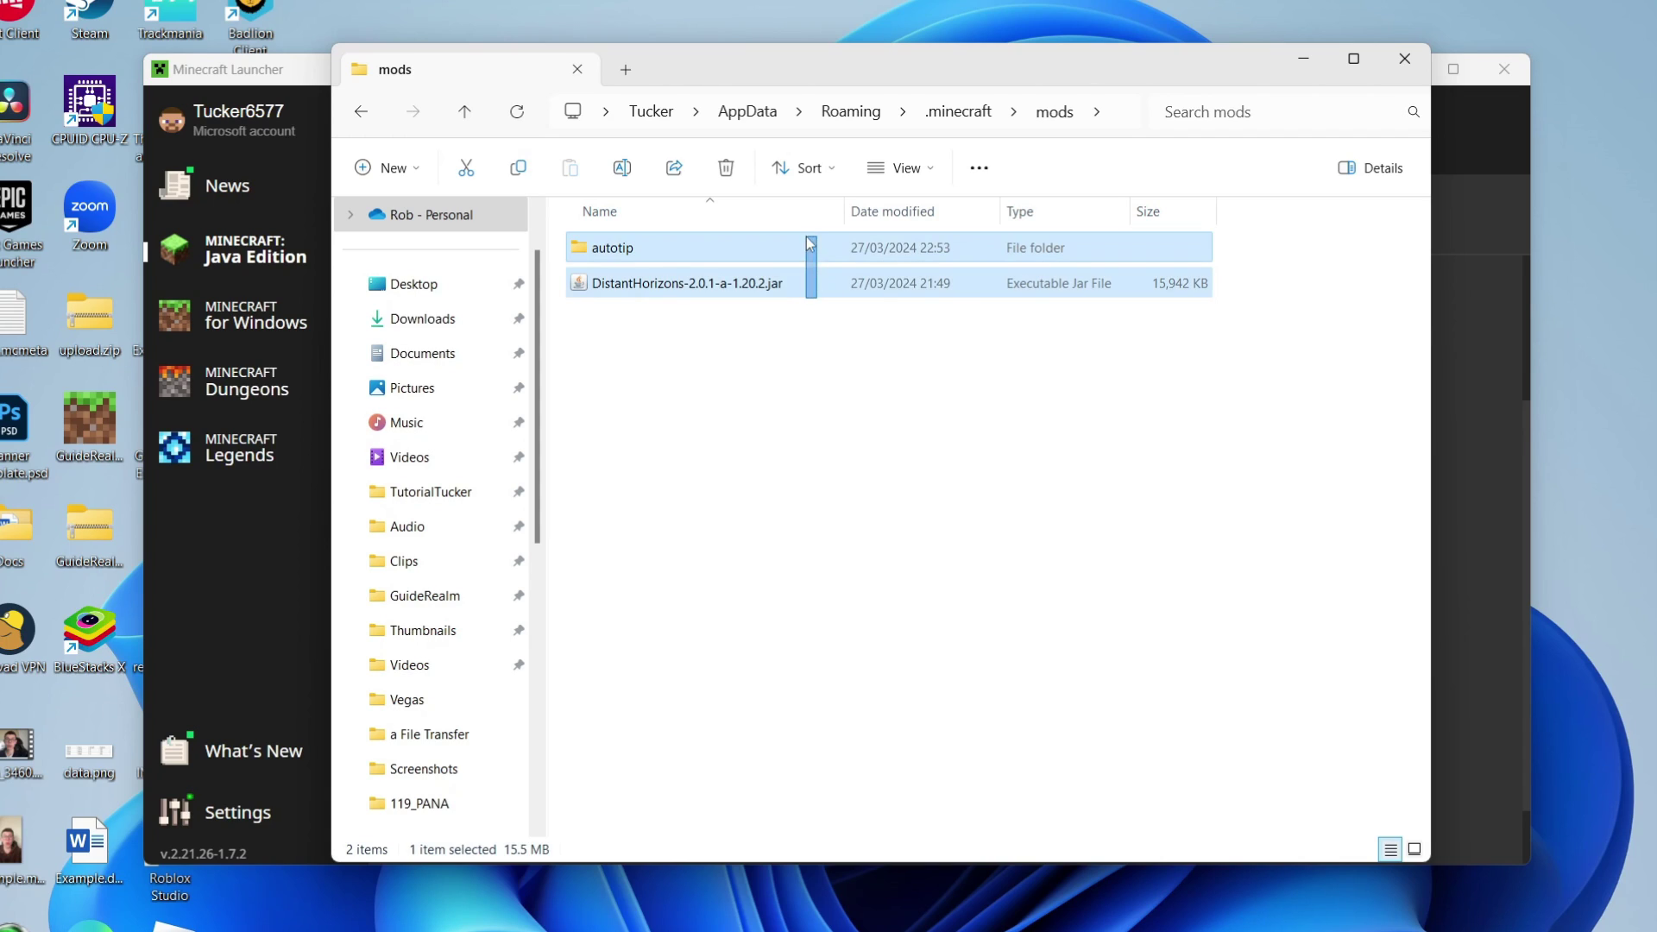
pyautogui.press('Delete')
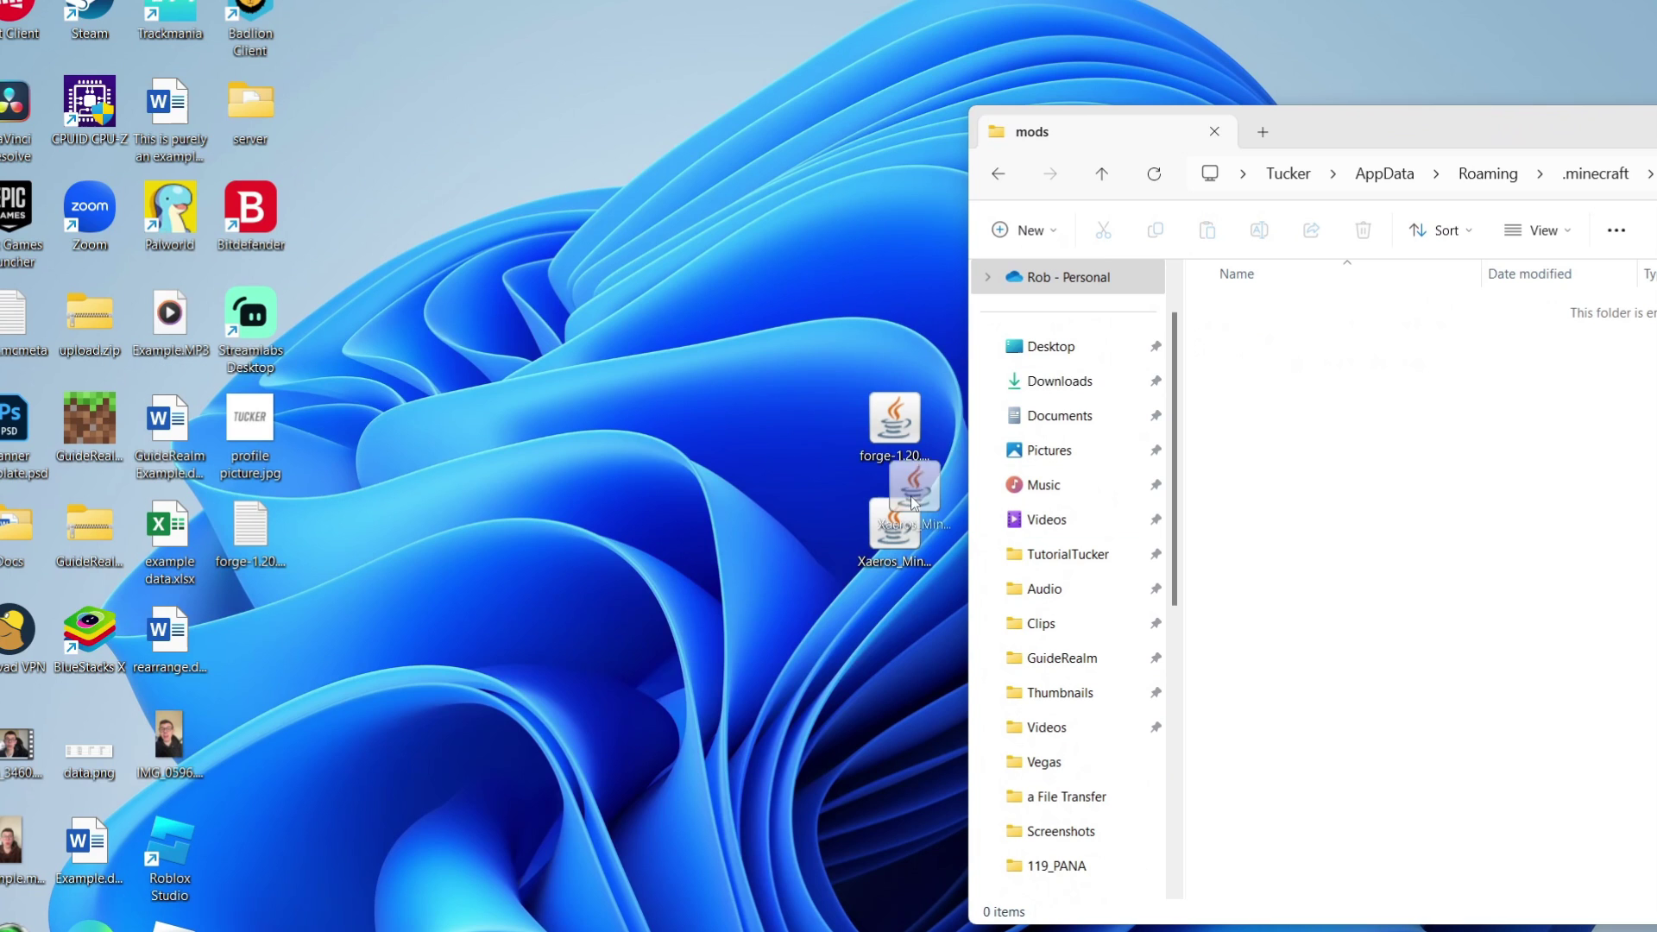
pyautogui.moveTo(894, 526); pyautogui.dragTo(1408, 464)
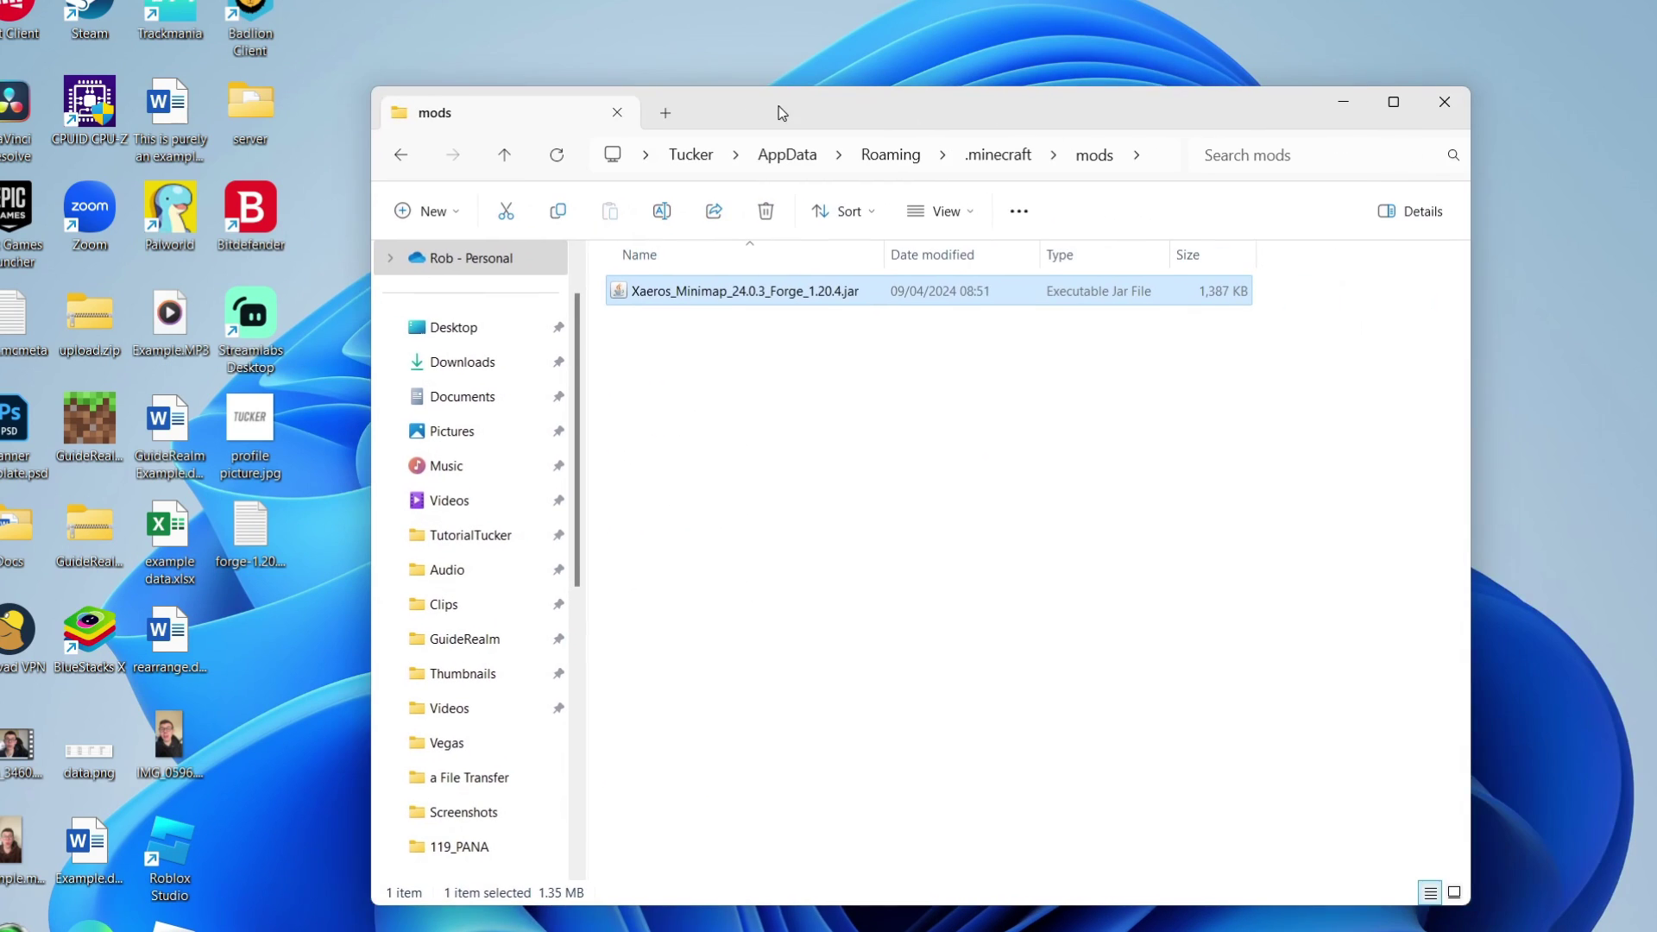
pyautogui.click(1446, 102)
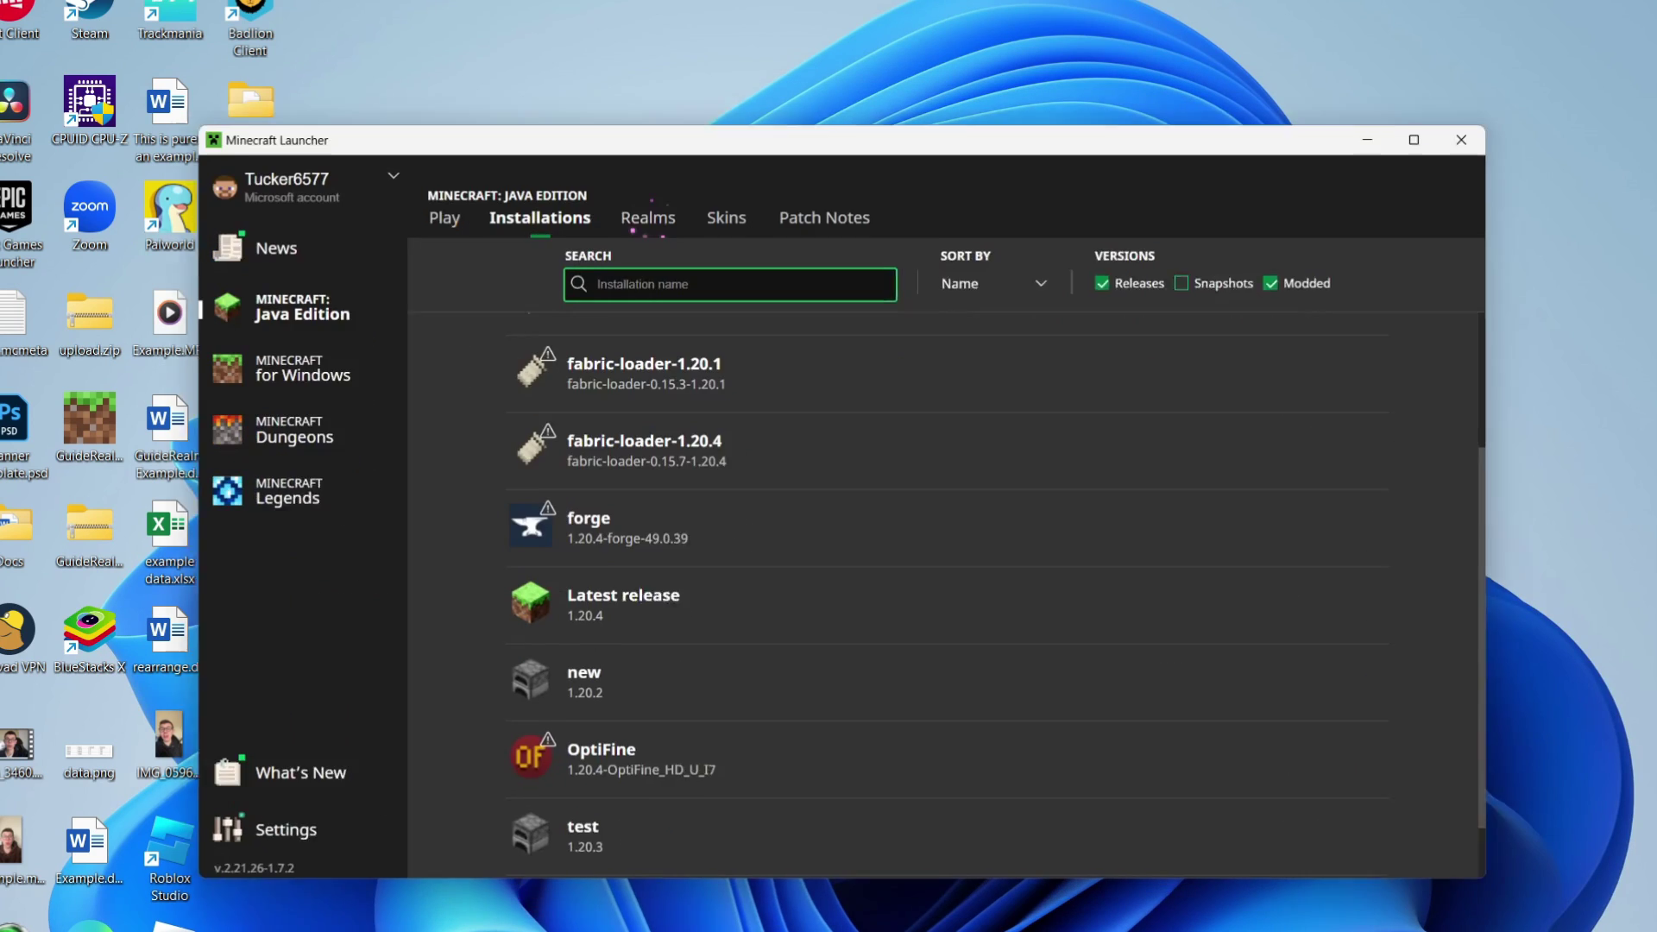
# Launch Minecraft Java Edition with the forge 1.20.4 installation, accepting the modified-installation risks and turning off further warnings for it.
pyautogui.click(409, 155)
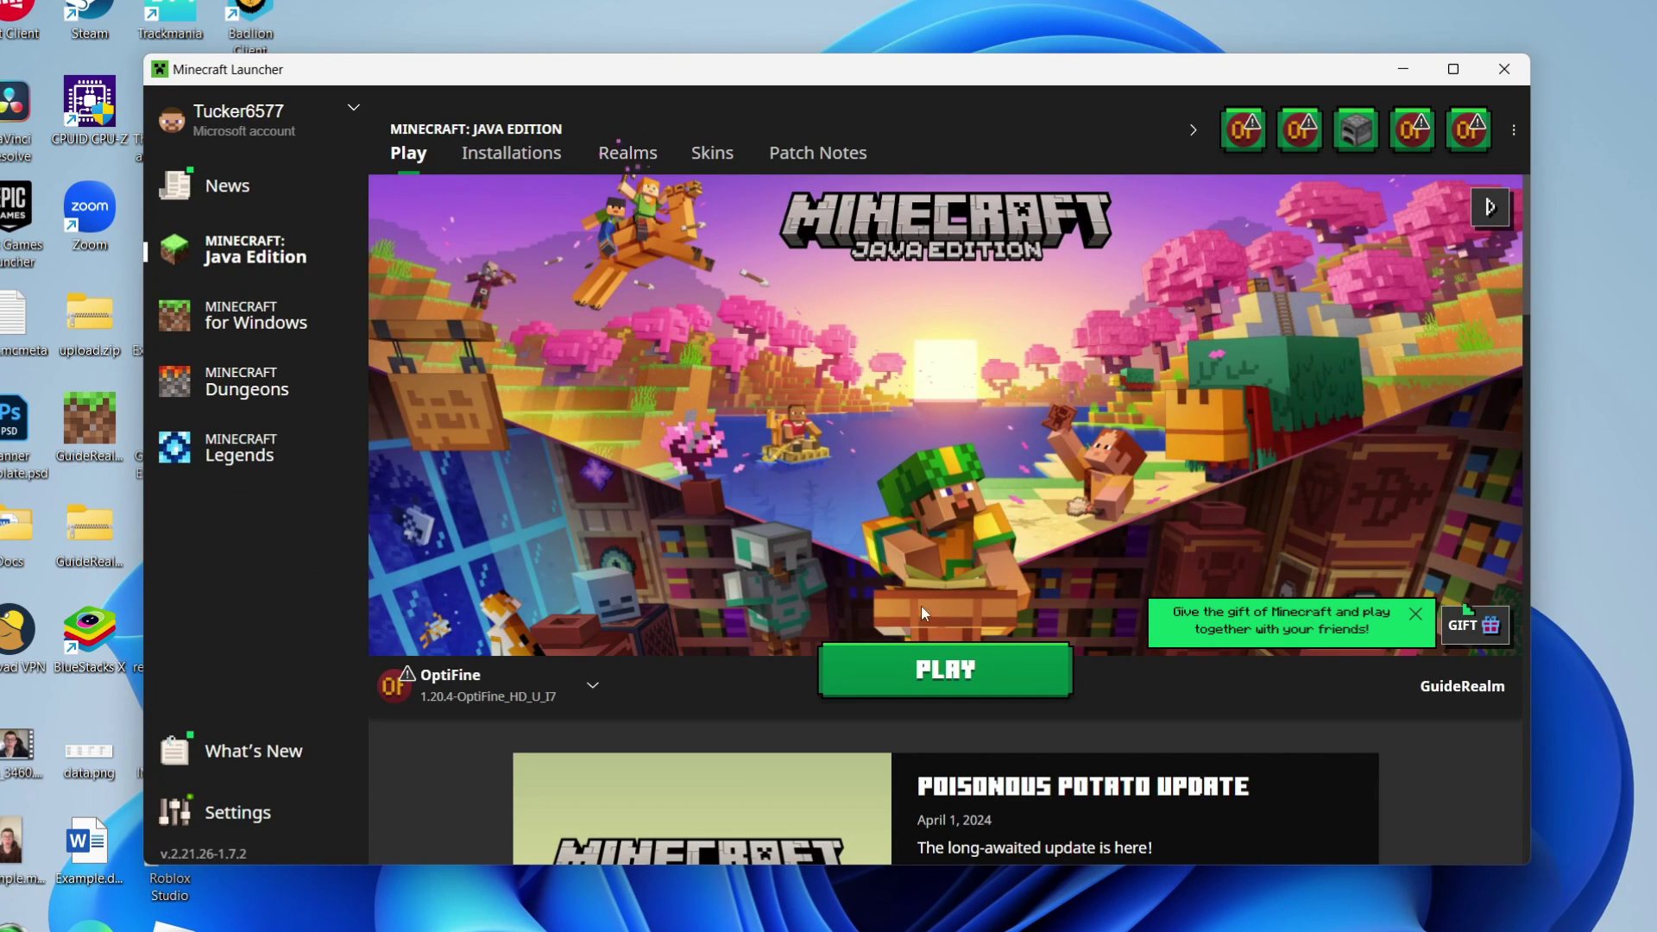
pyautogui.click(523, 696)
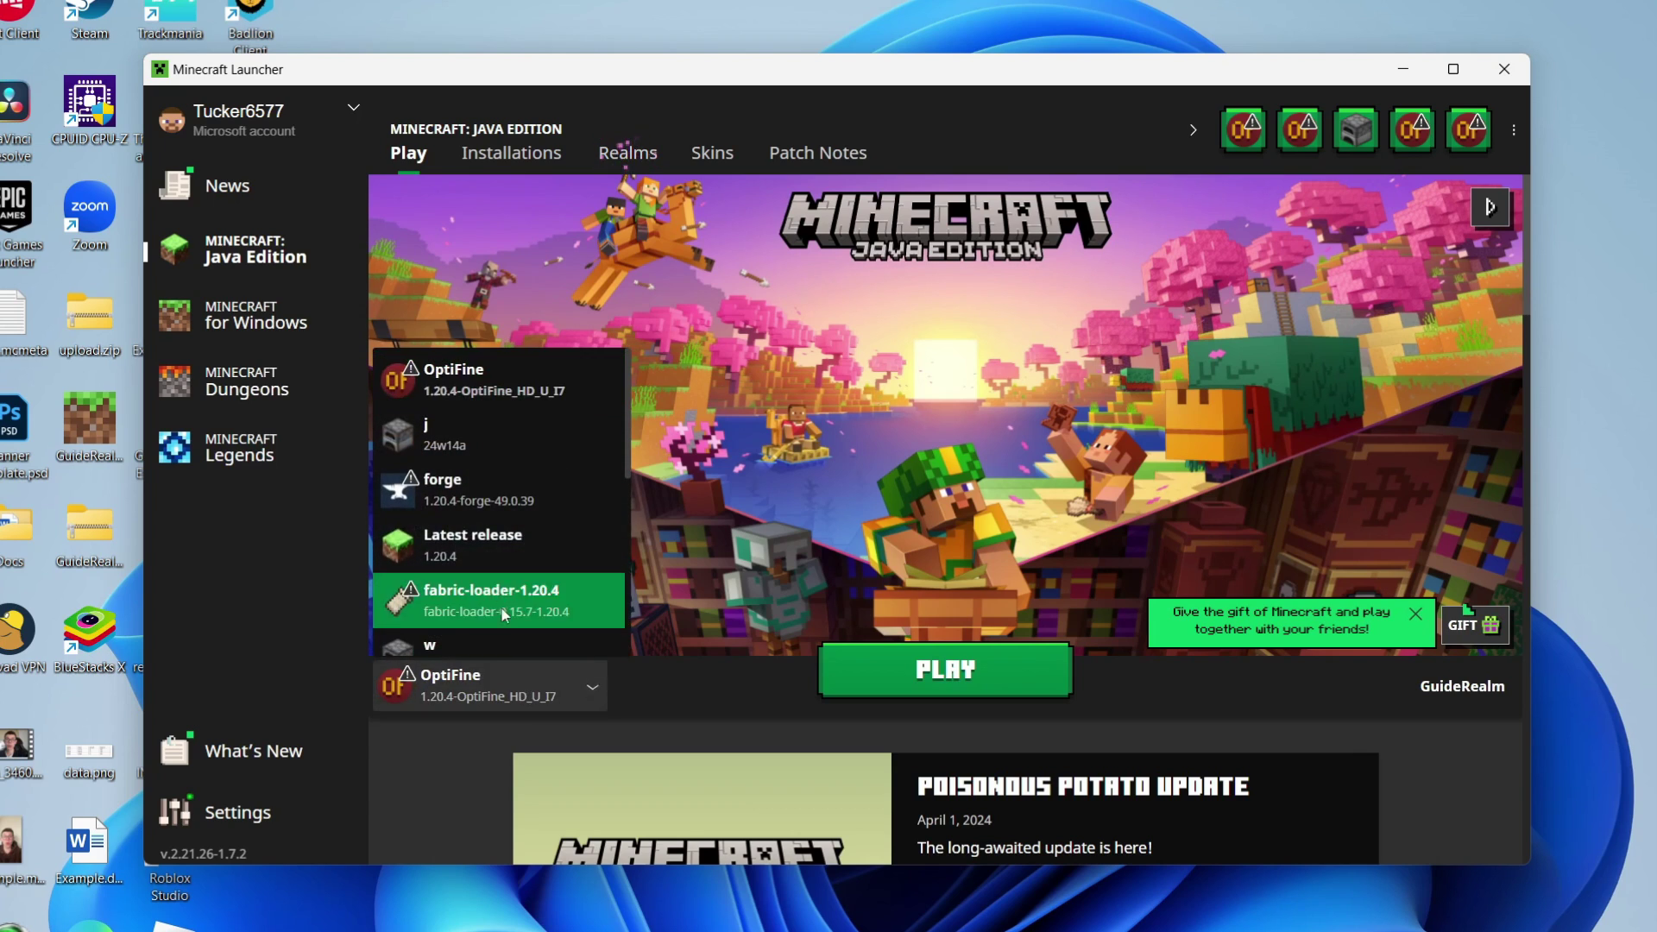
pyautogui.click(497, 511)
pyautogui.click(872, 657)
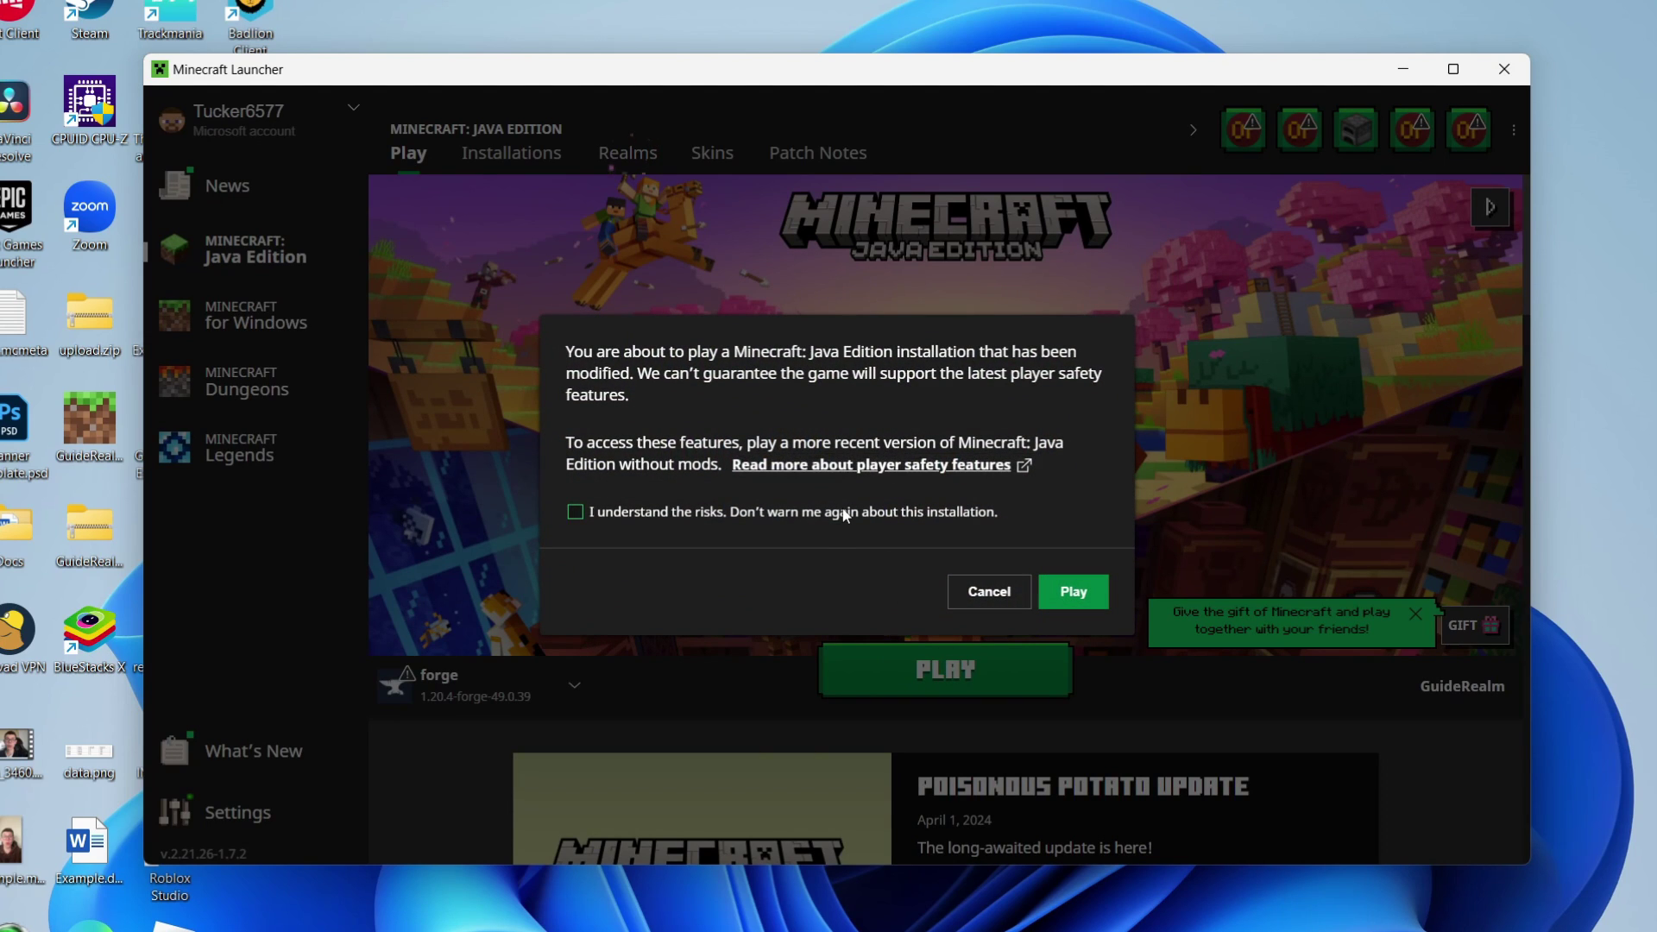
pyautogui.click(575, 511)
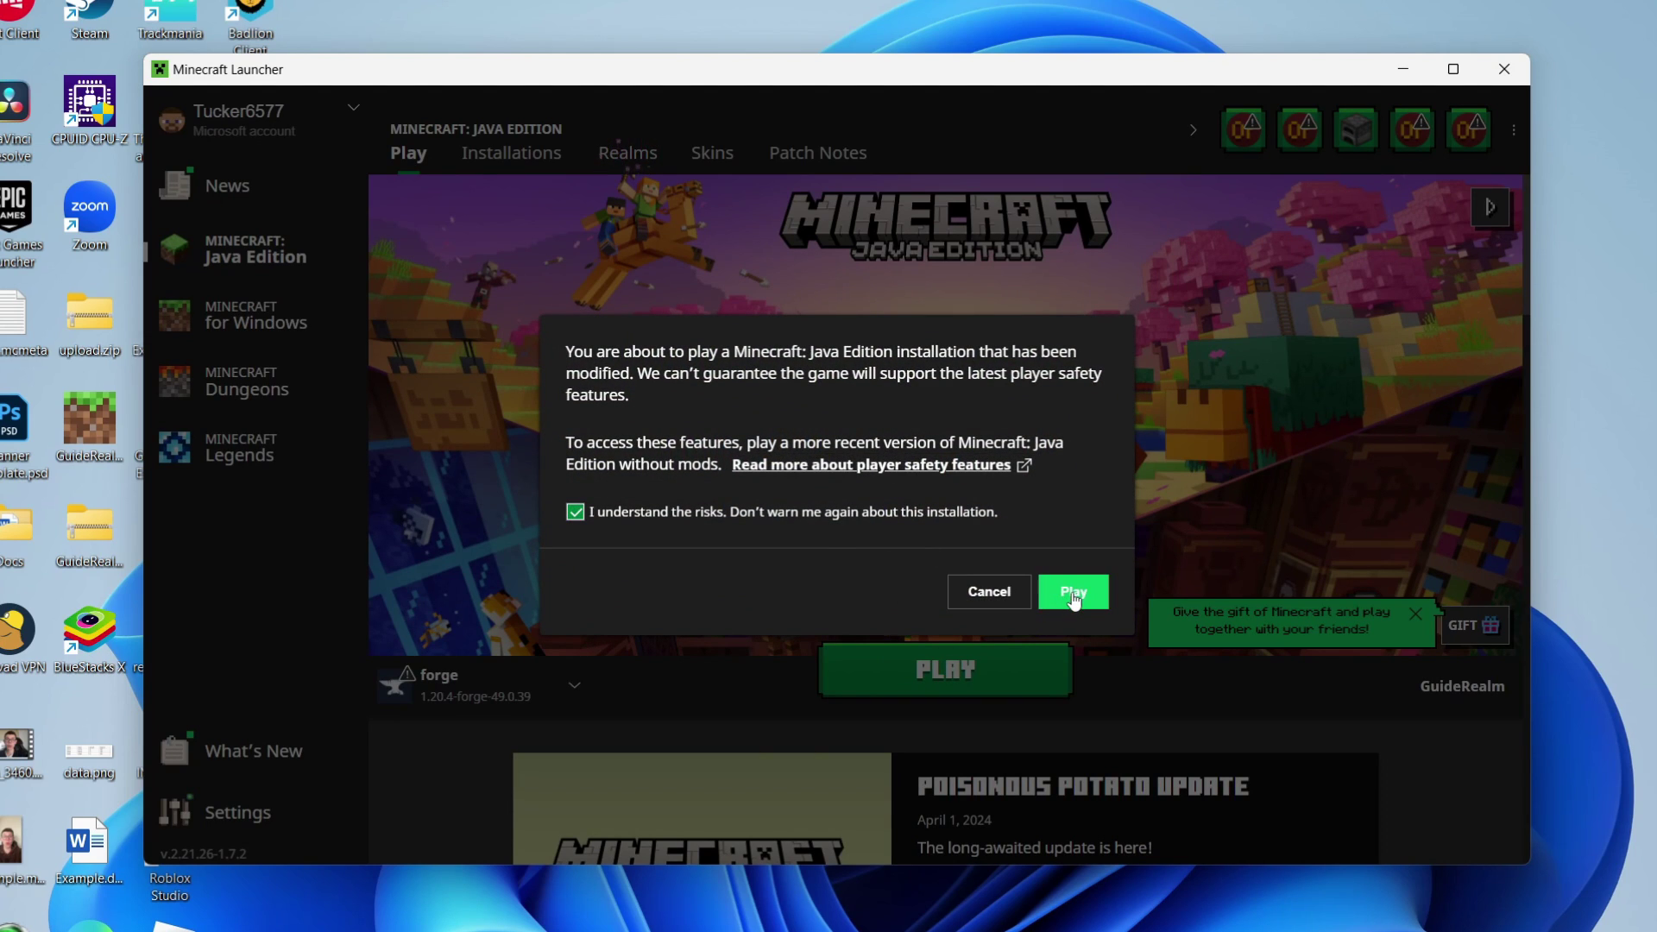
pyautogui.click(1072, 593)
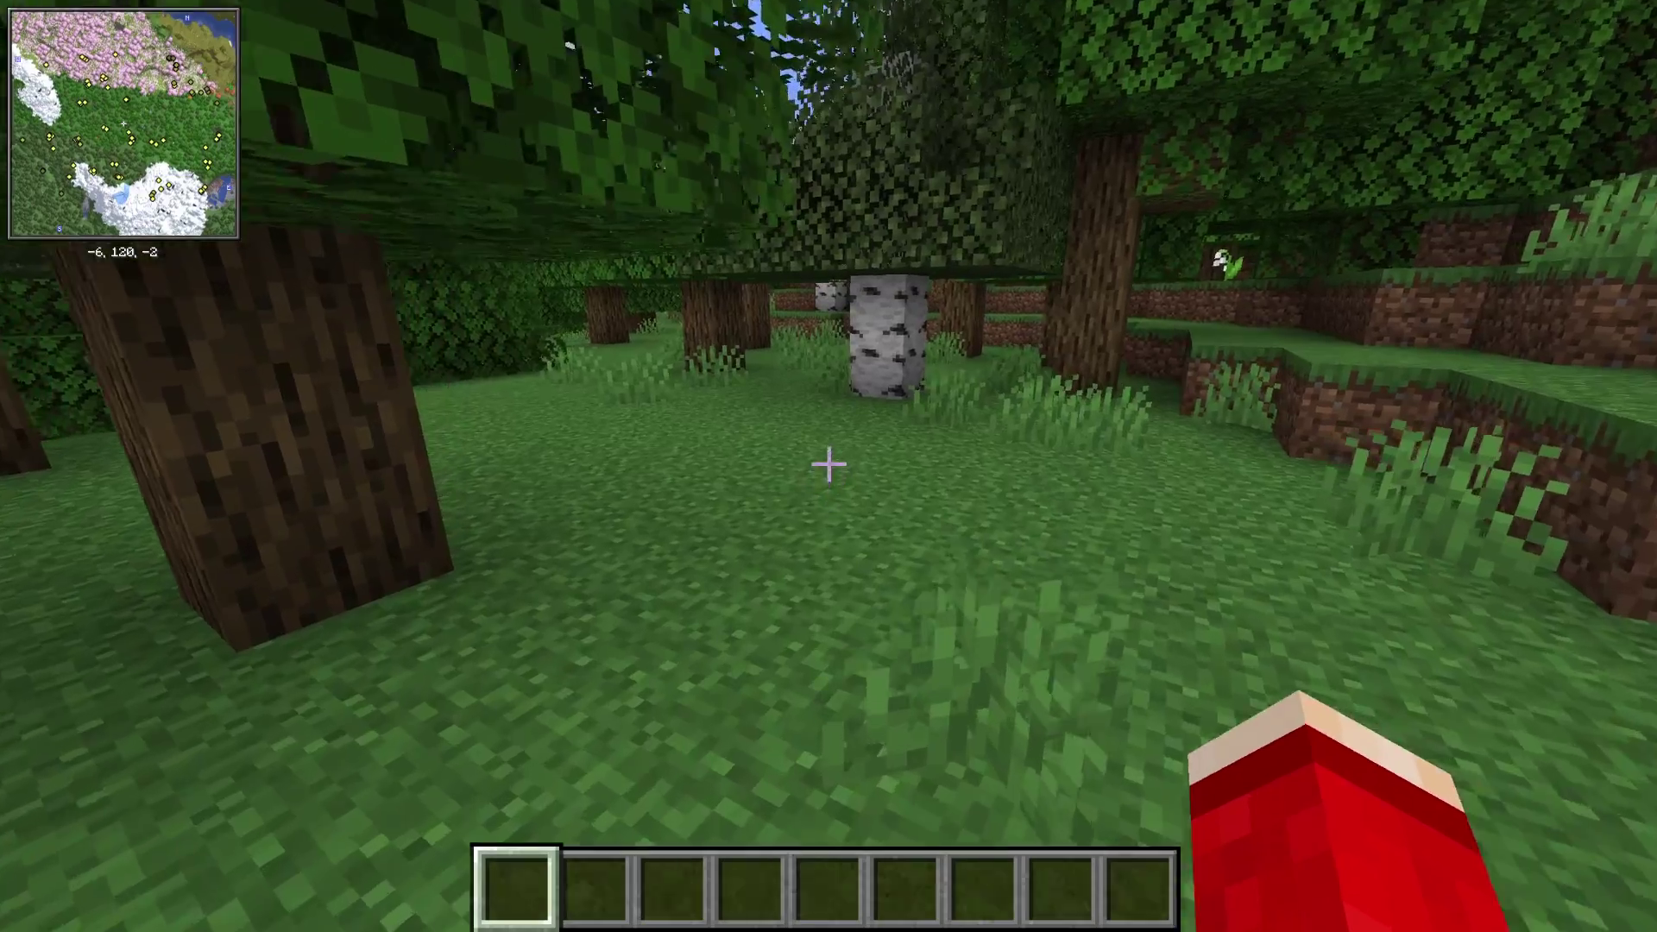
# Walk forward through the forest in the game world to check how the minimap follows the player.
pyautogui.press('w')
pyautogui.press('w')
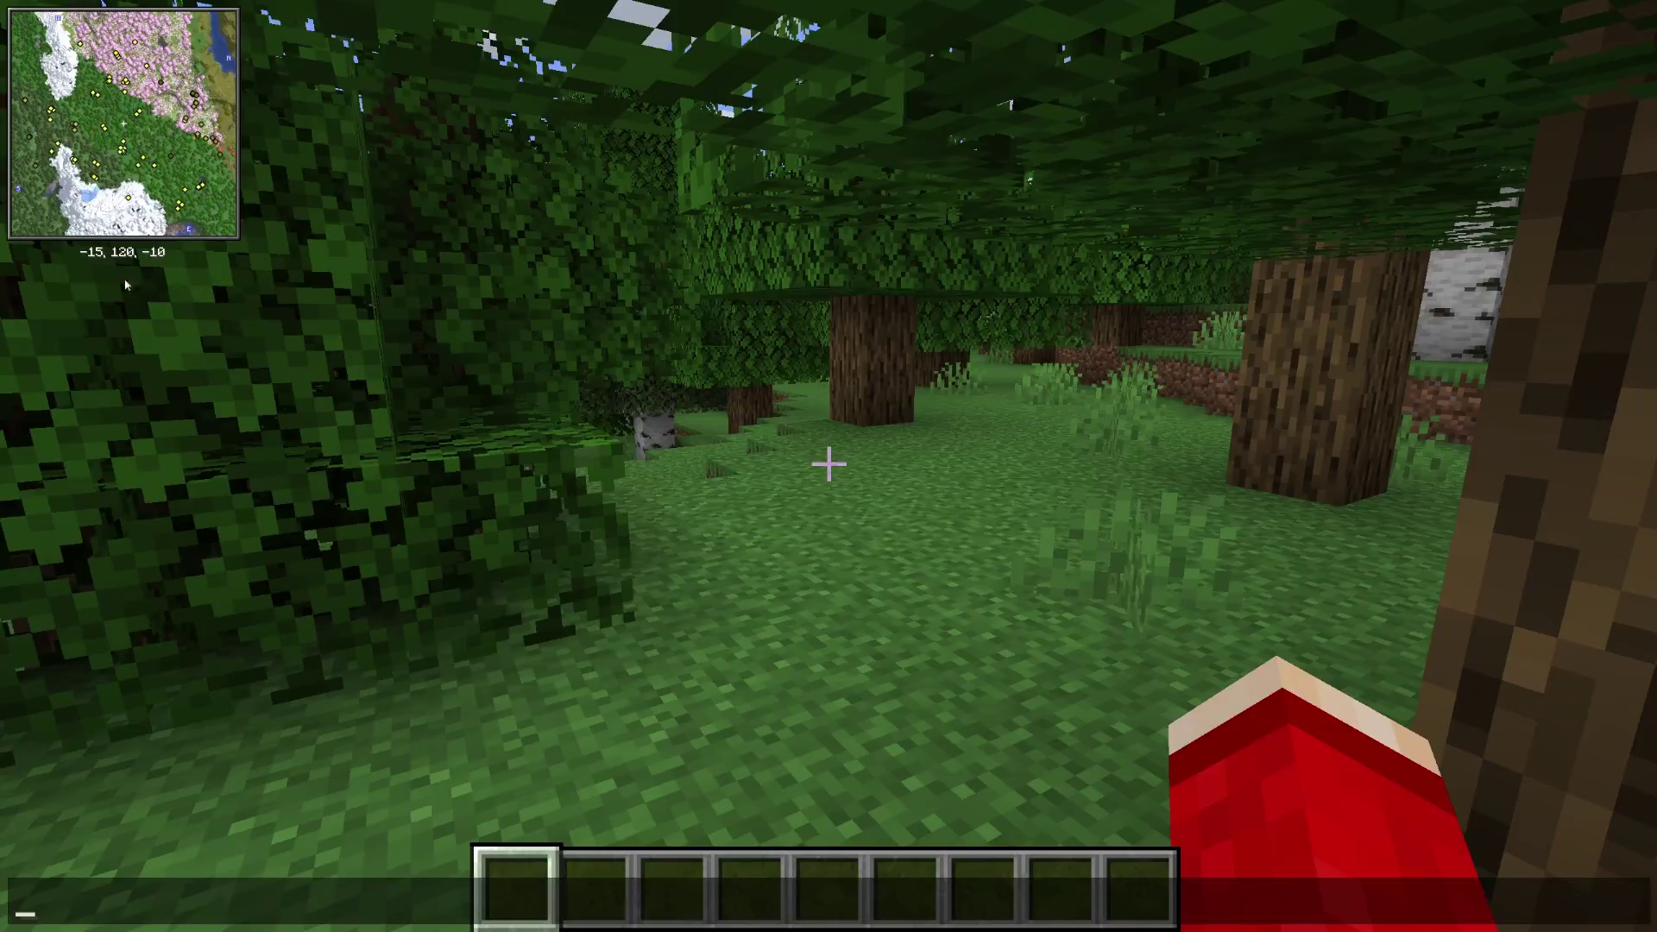
pyautogui.moveTo(828, 466)
pyautogui.press('w')
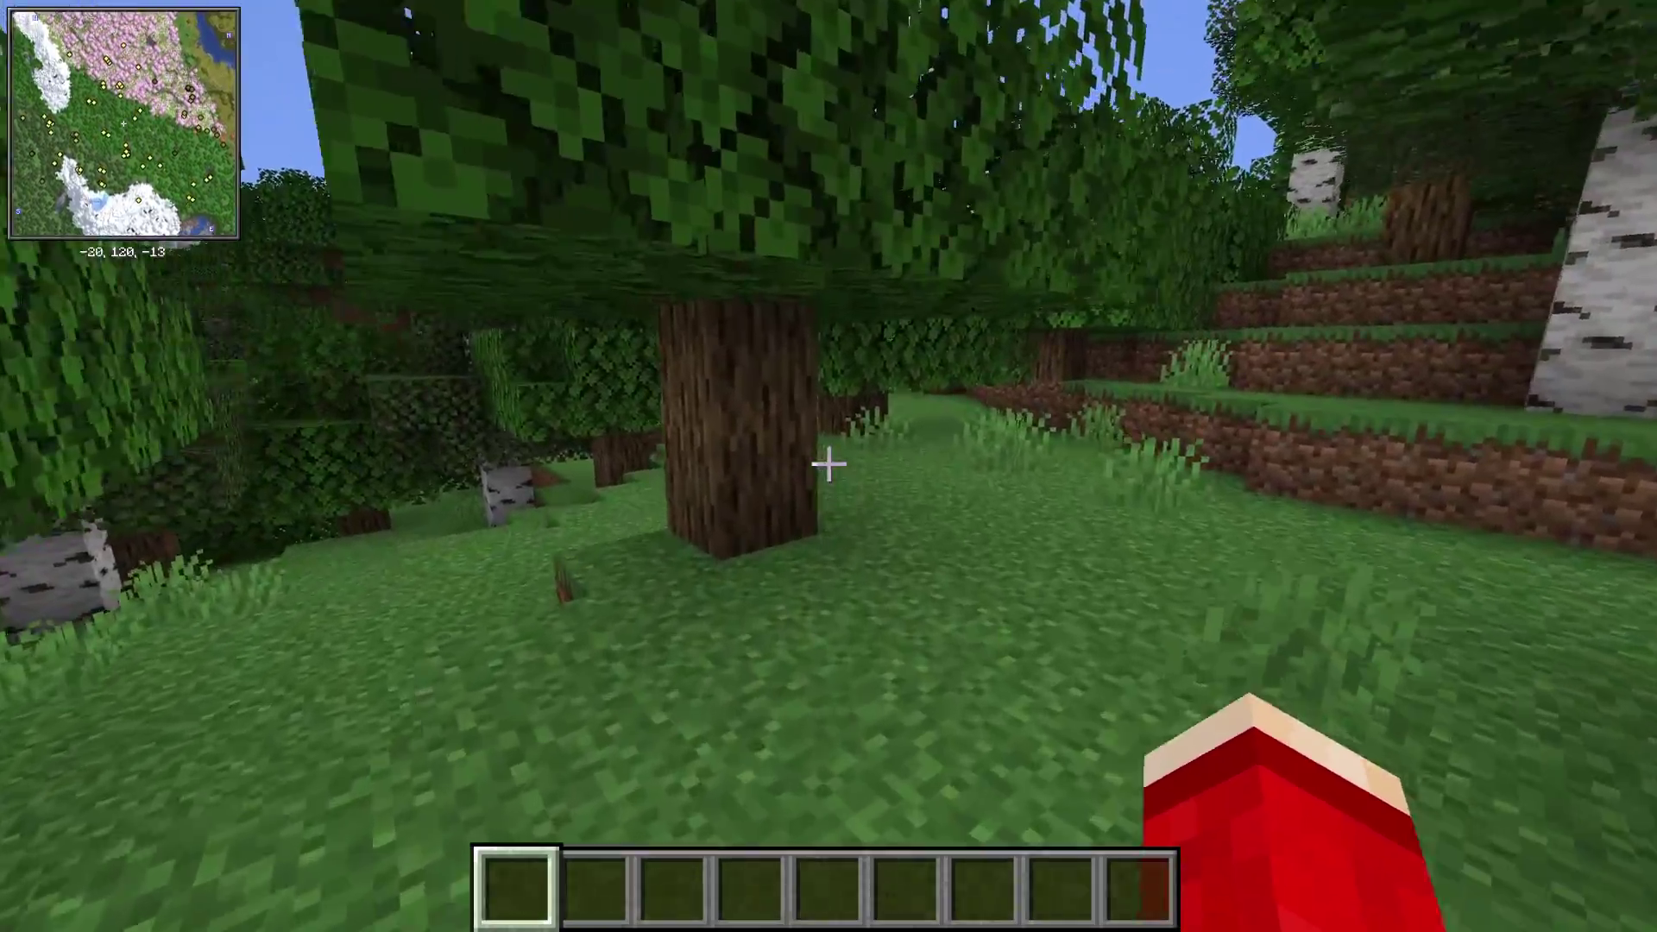
pyautogui.press('w')
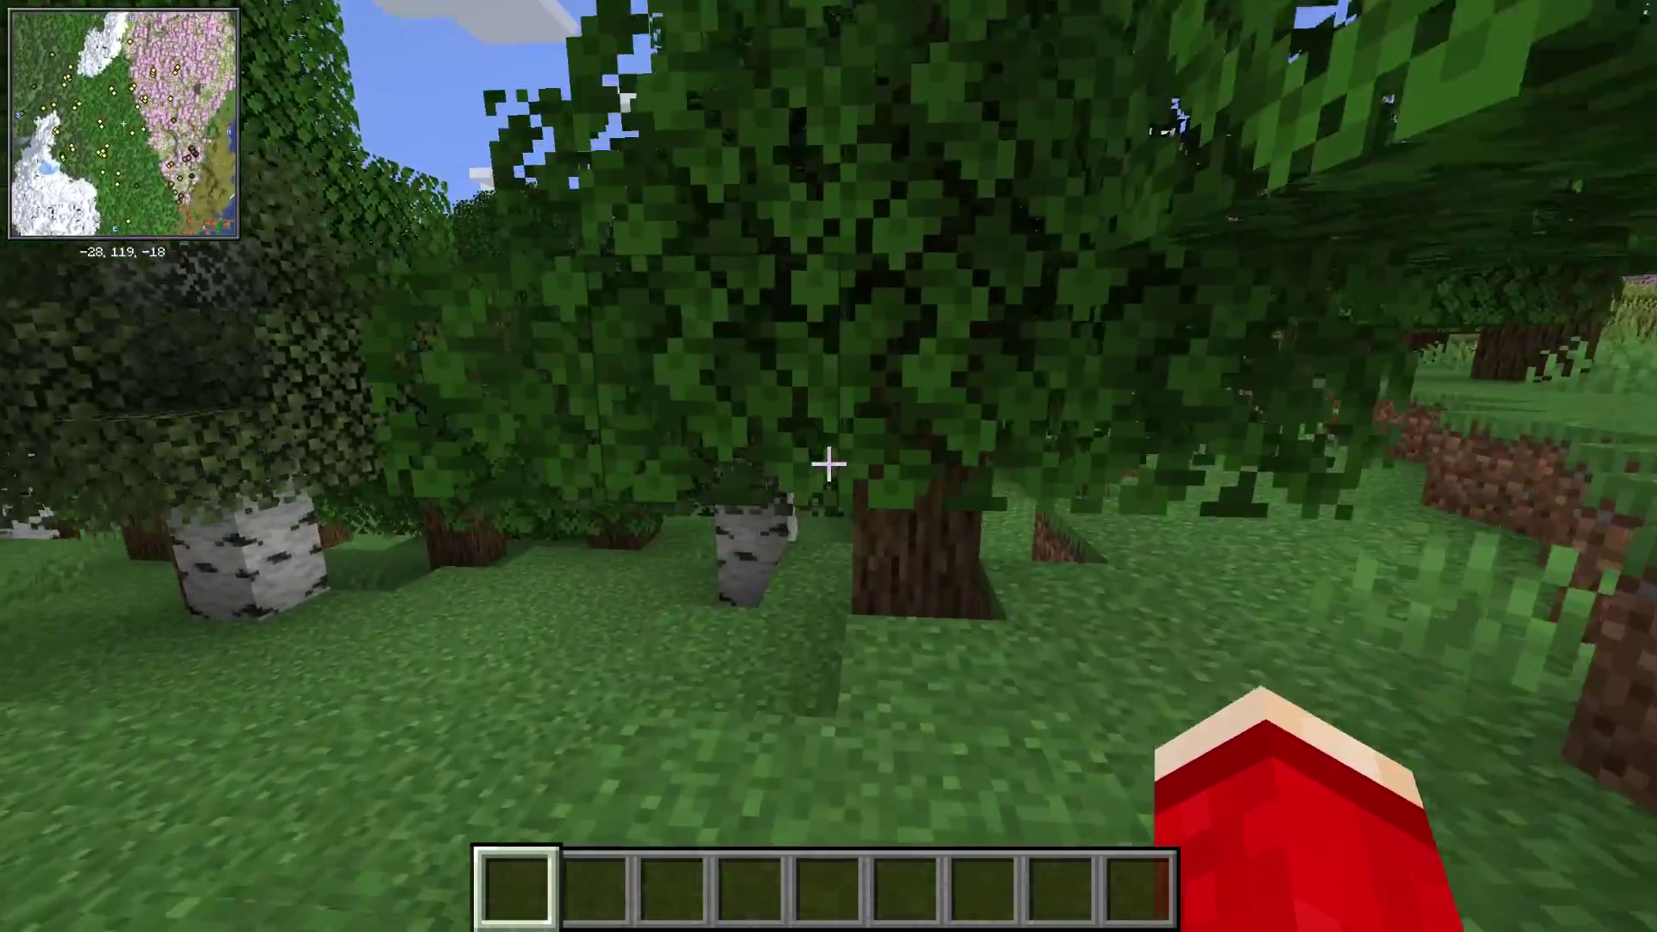